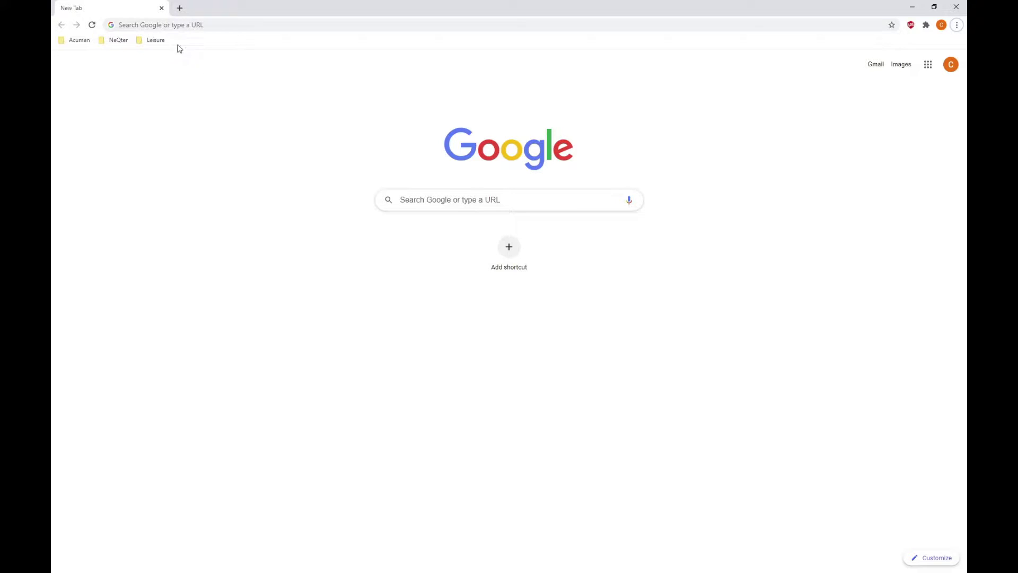
- Open the NeQter Current Doc's Device Setup > Active Directory guide and follow its HERE download link
click(116, 39)
click(118, 64)
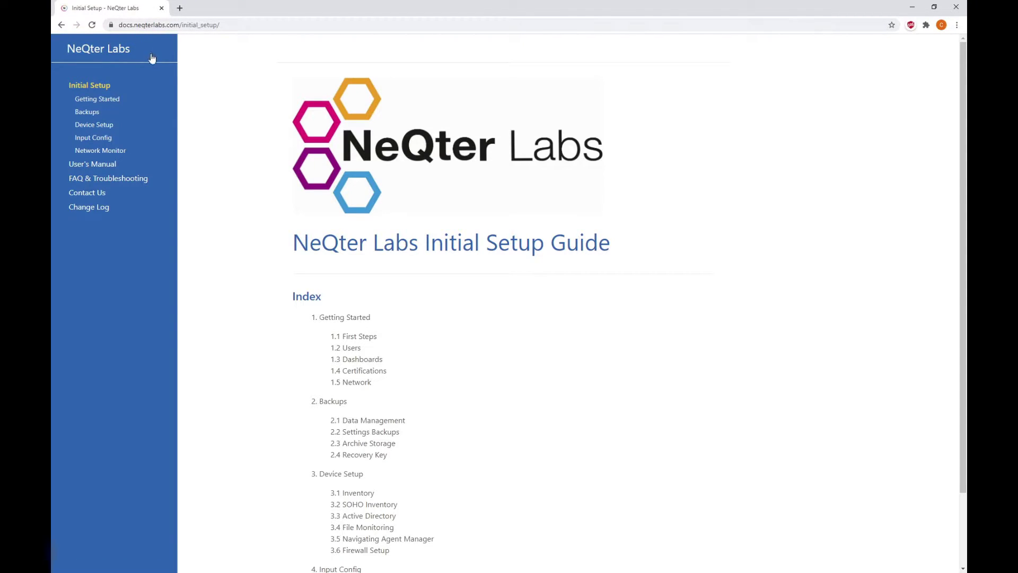
click(108, 132)
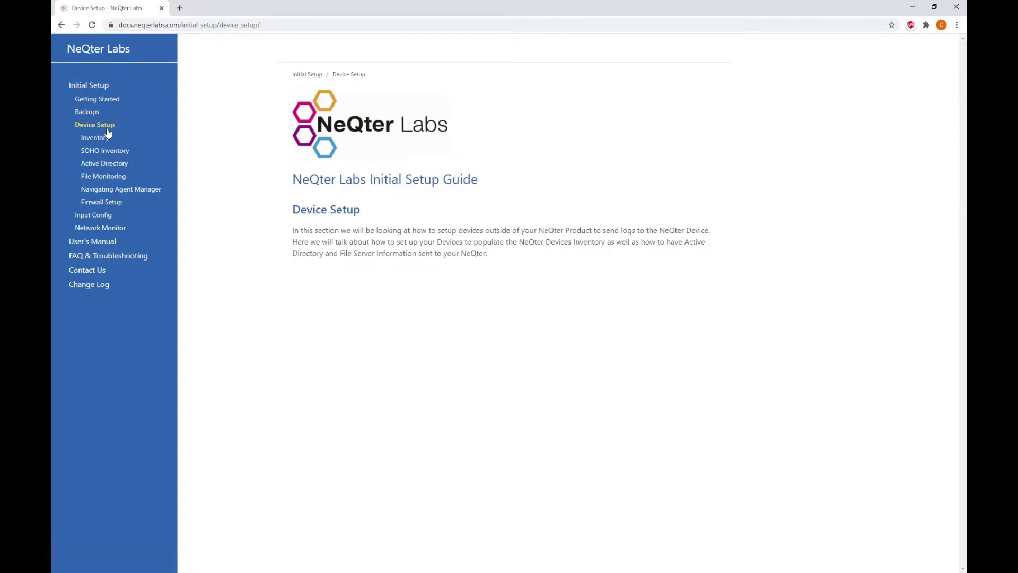
click(104, 165)
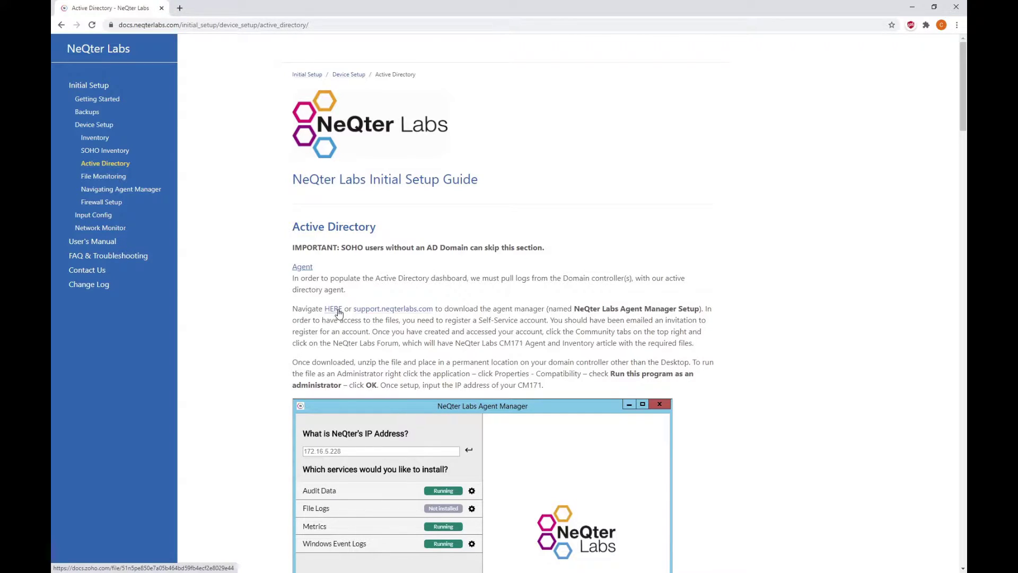
click(333, 309)
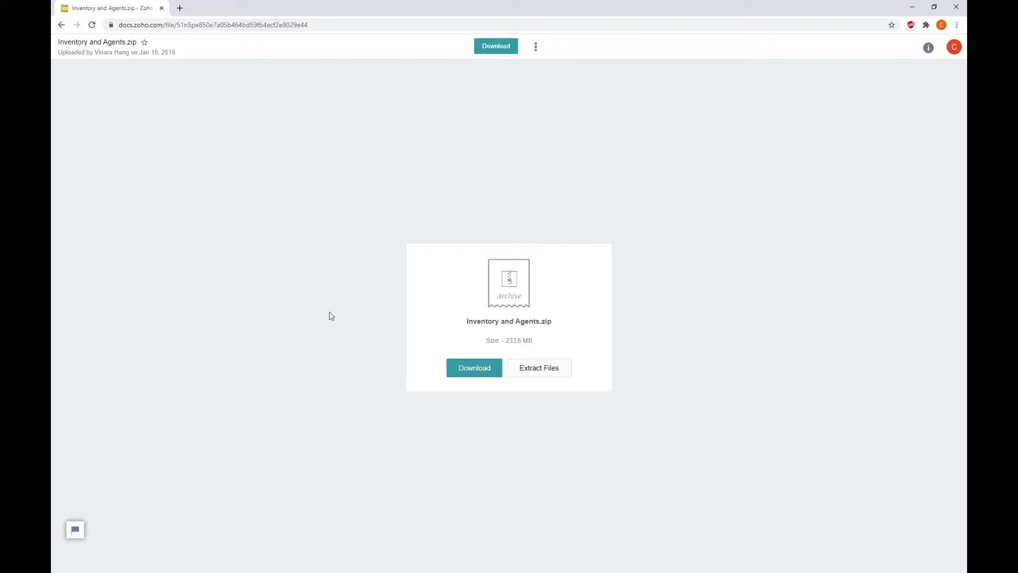
- Download the 233.6 MB Inventory and Agents.zip from Zoho Docs to the desktop
click(473, 373)
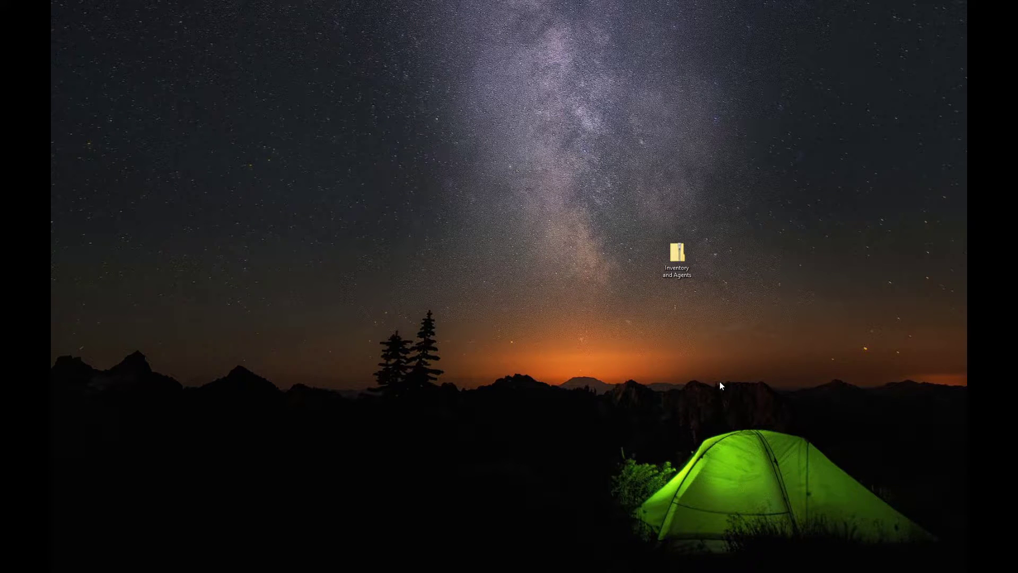
- Open the Inventory and Agents.zip archive and its Inventory and Agents folder
click(682, 268)
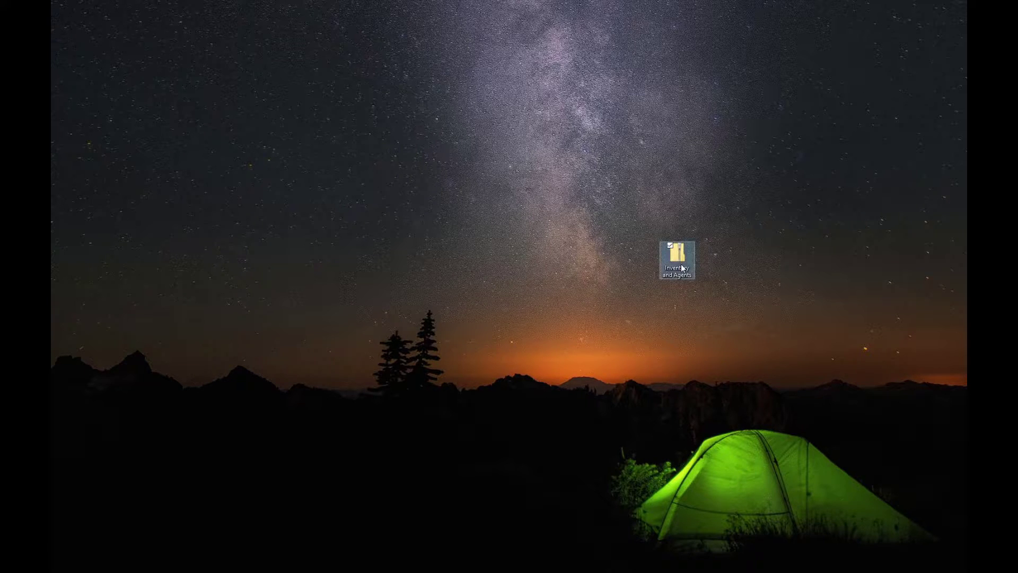
double_click(682, 268)
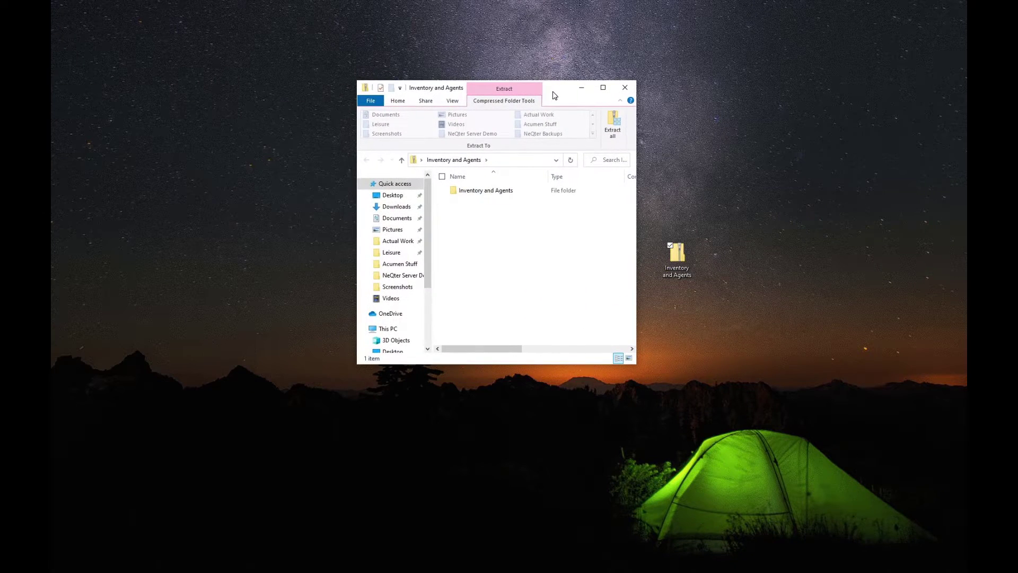
click(507, 198)
double_click(507, 195)
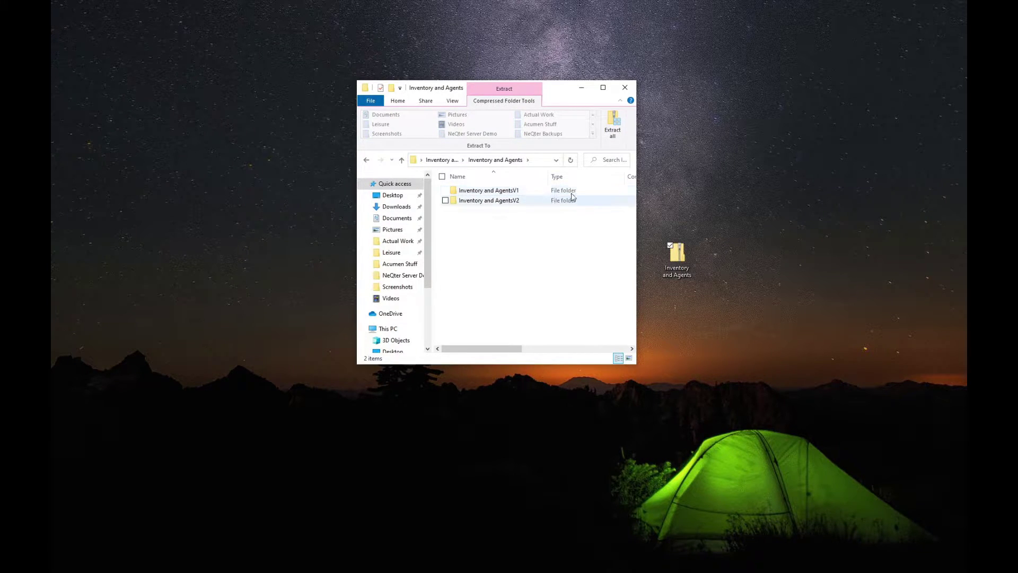
- Copy the Inventory and AgentsV2 folder out of the archive onto the desktop
click(502, 205)
click(509, 227)
click(504, 204)
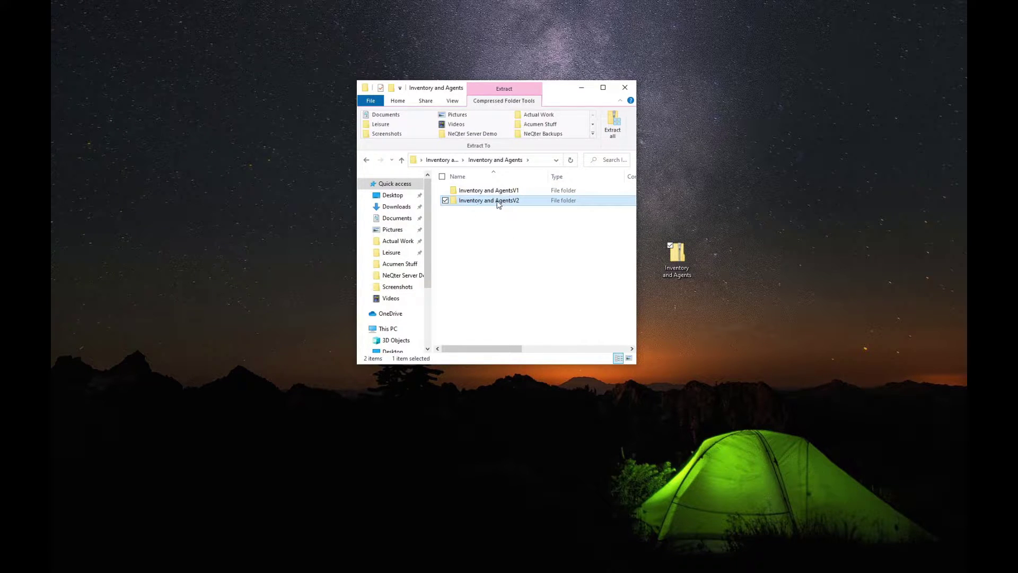
drag(498, 205, 745, 235)
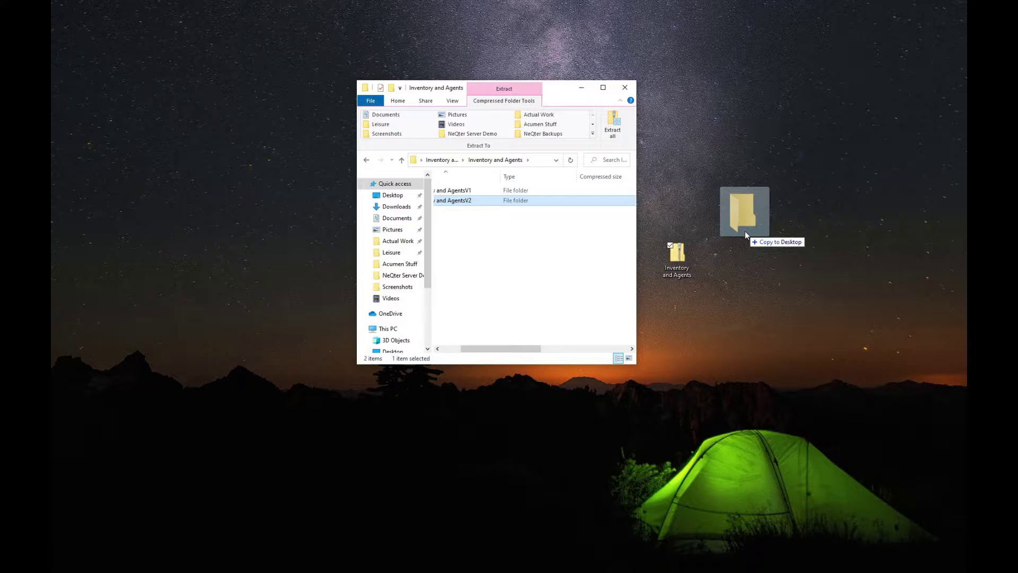
drag(745, 235, 745, 235)
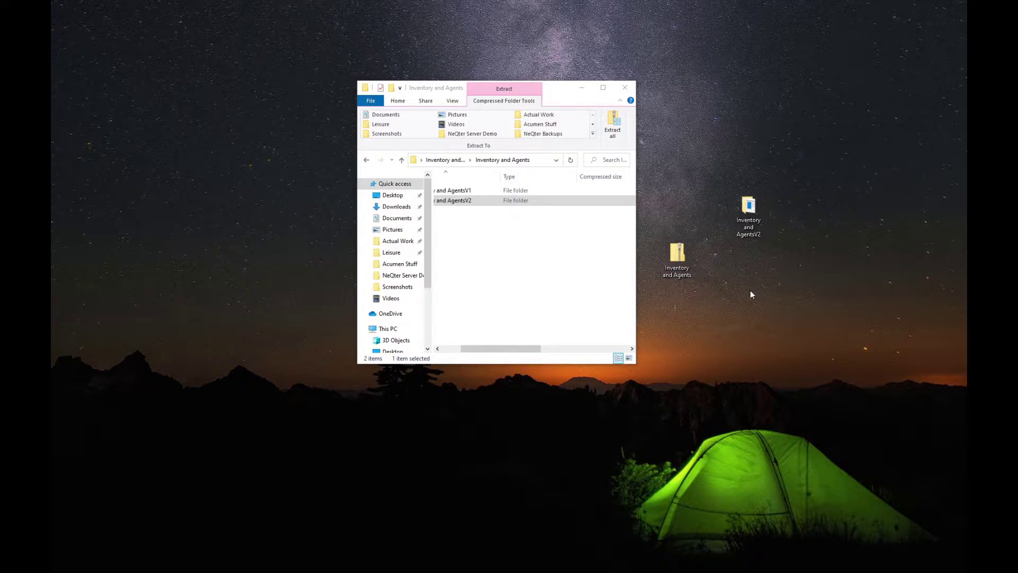
- Open the desktop AgentsV2 folder and browse the OCS Inventory Agent Installer and Packager subfolders
double_click(739, 227)
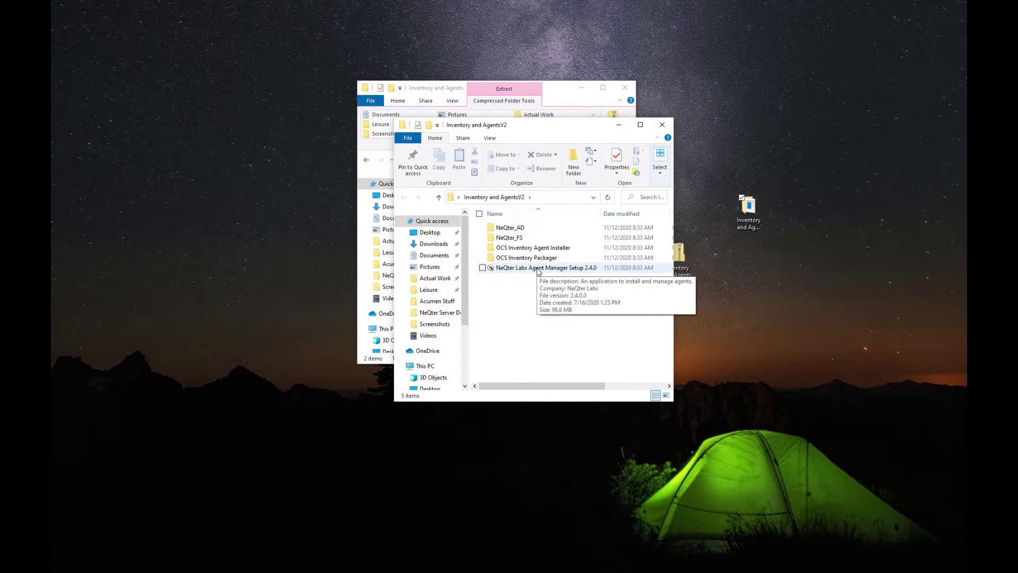
click(538, 269)
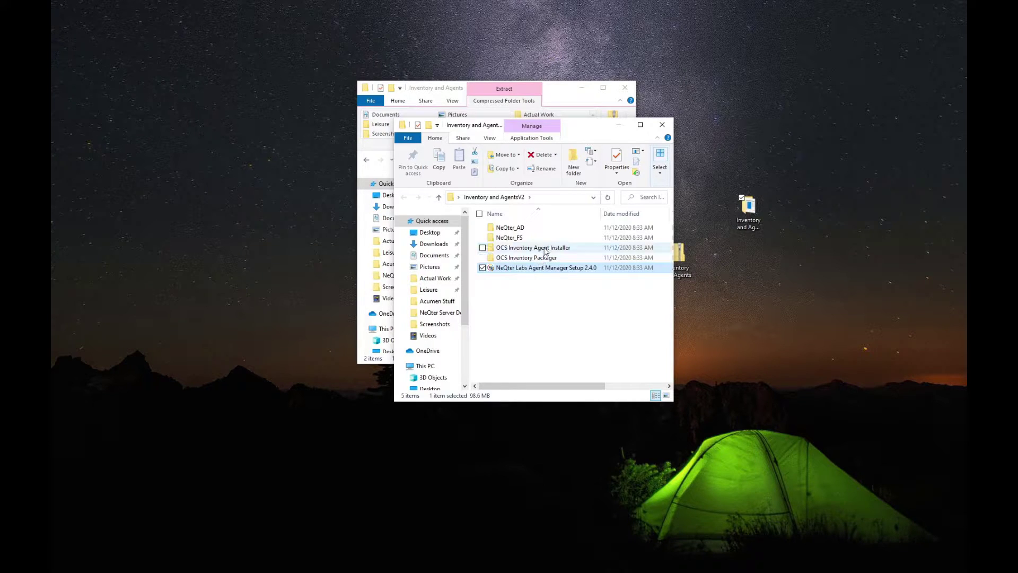
double_click(545, 249)
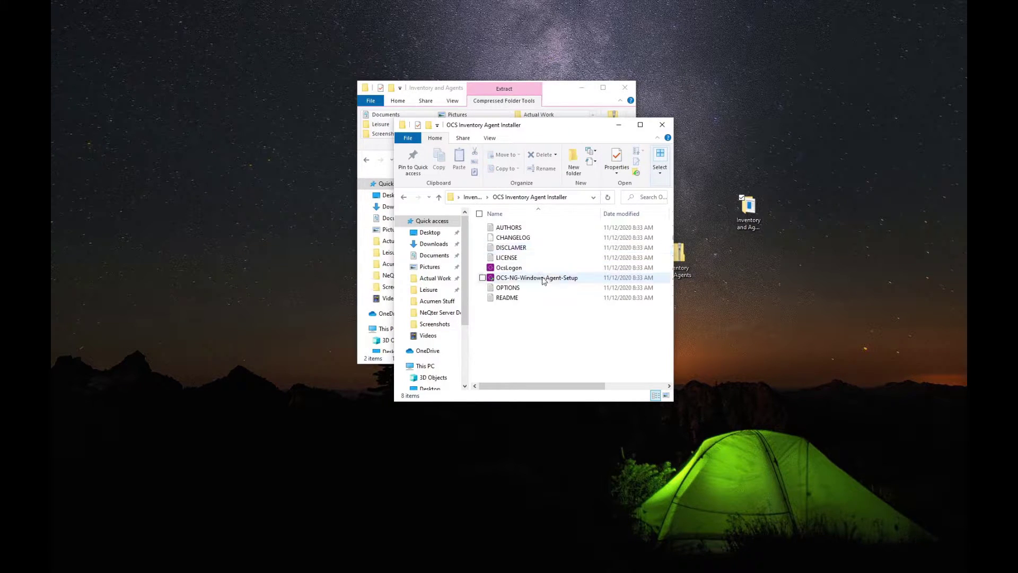
click(474, 198)
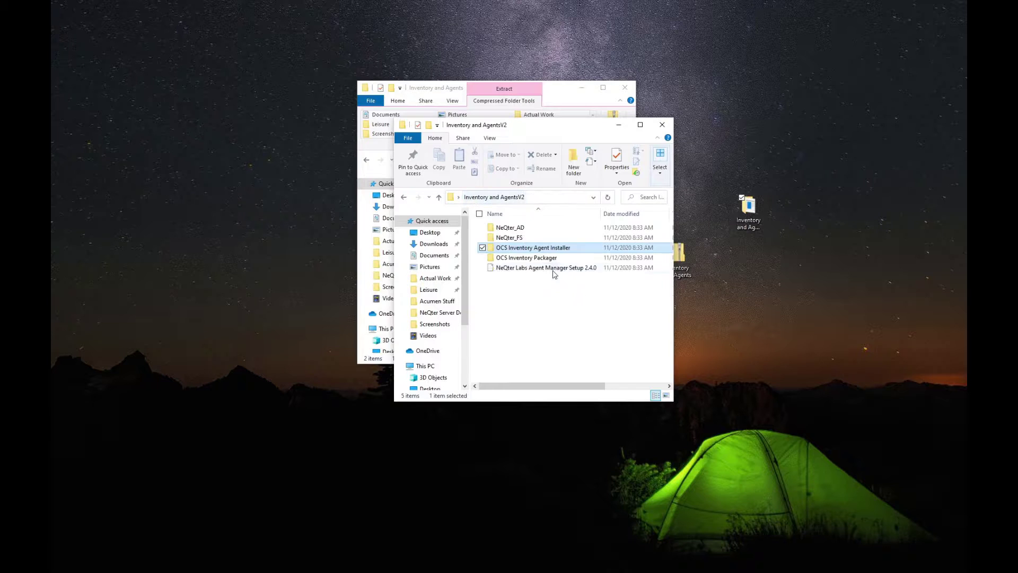
click(541, 259)
double_click(541, 259)
click(540, 258)
- Back in Inventory and AgentsV2, launch NeQter Labs Agent Manager Setup 2.4.0
click(486, 200)
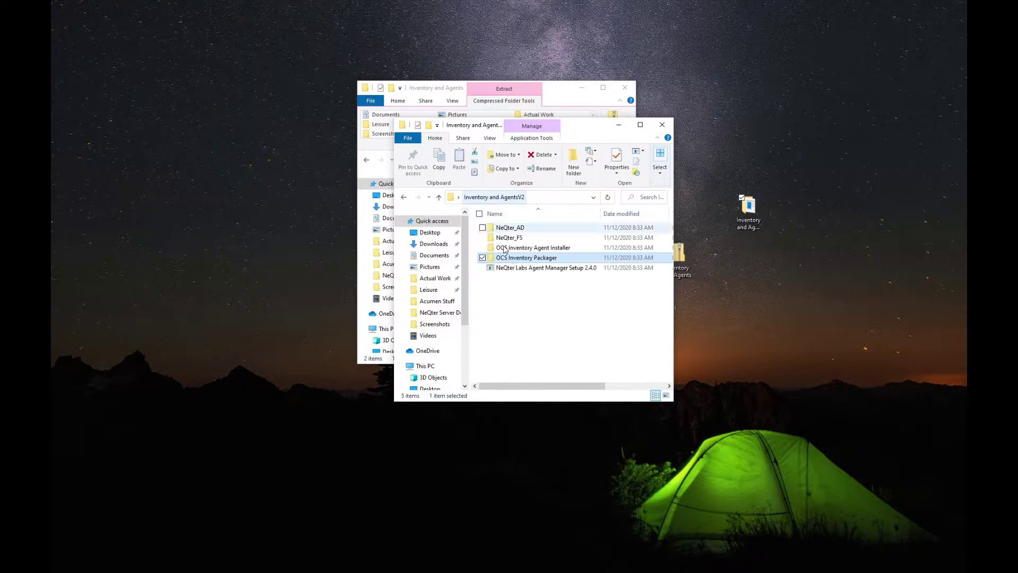
click(558, 305)
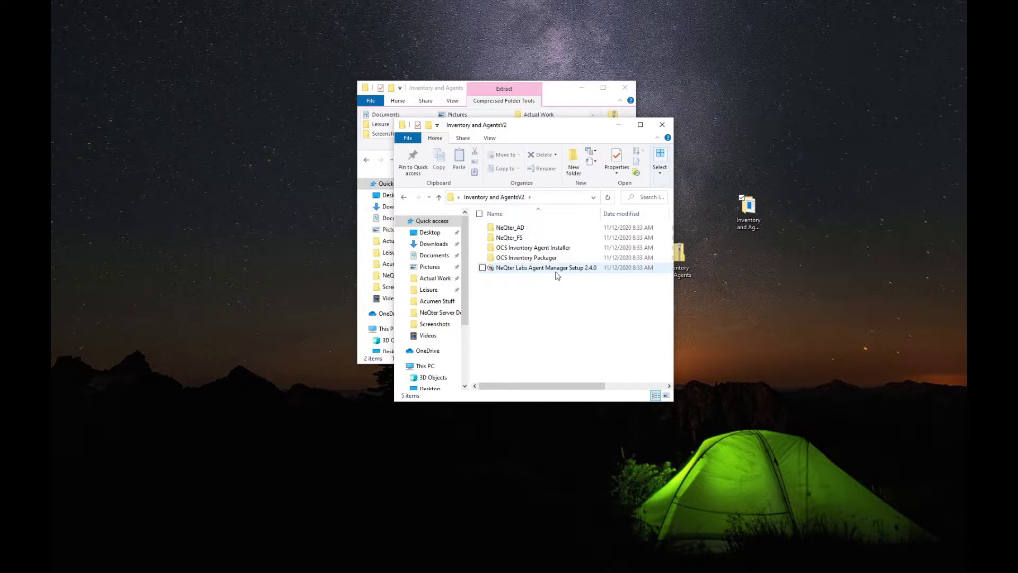
double_click(556, 271)
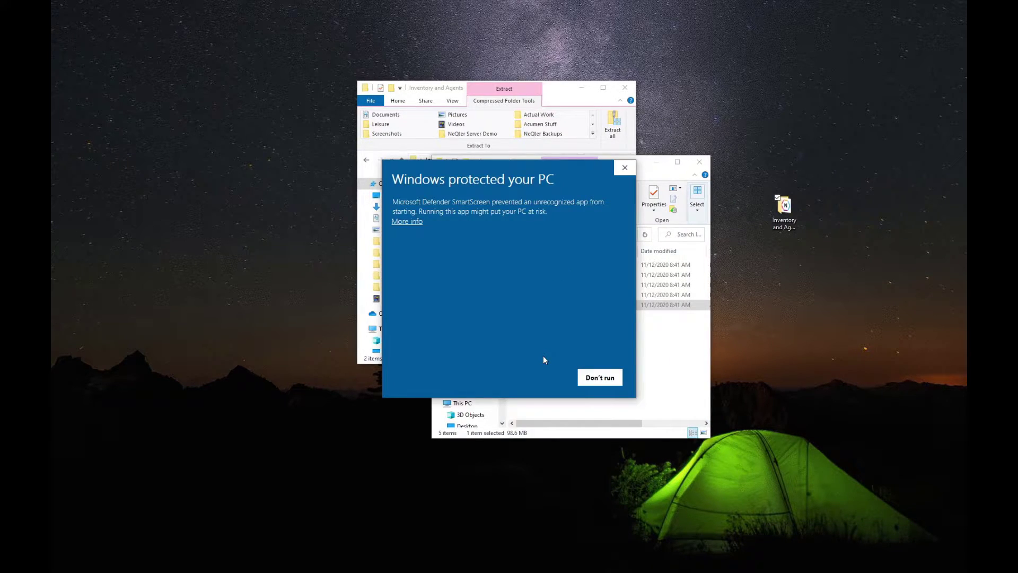
- Run the SmartScreen-blocked installer anyway and finish setup with Agent Manager v2.4.0 launching
click(400, 222)
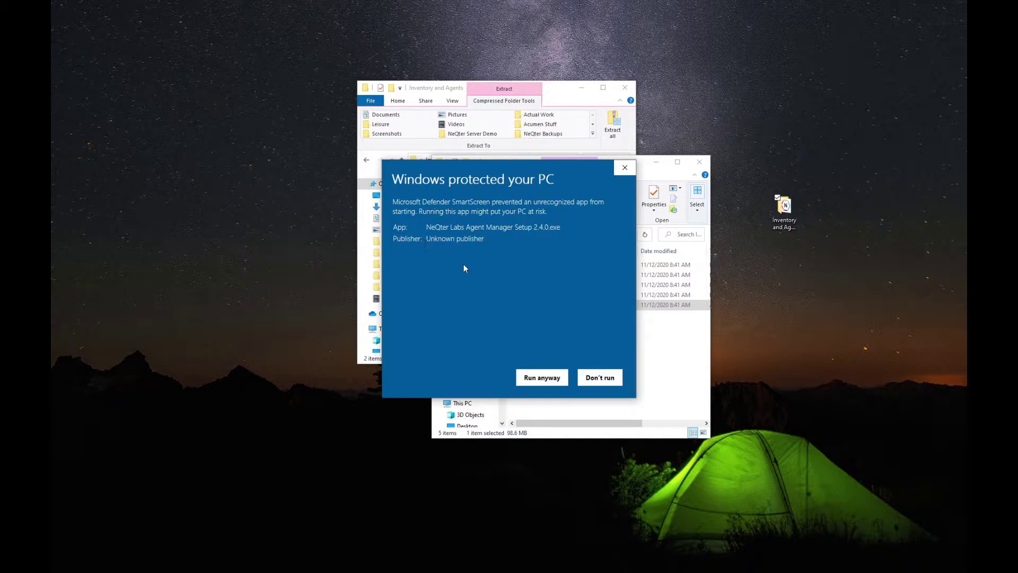
click(548, 382)
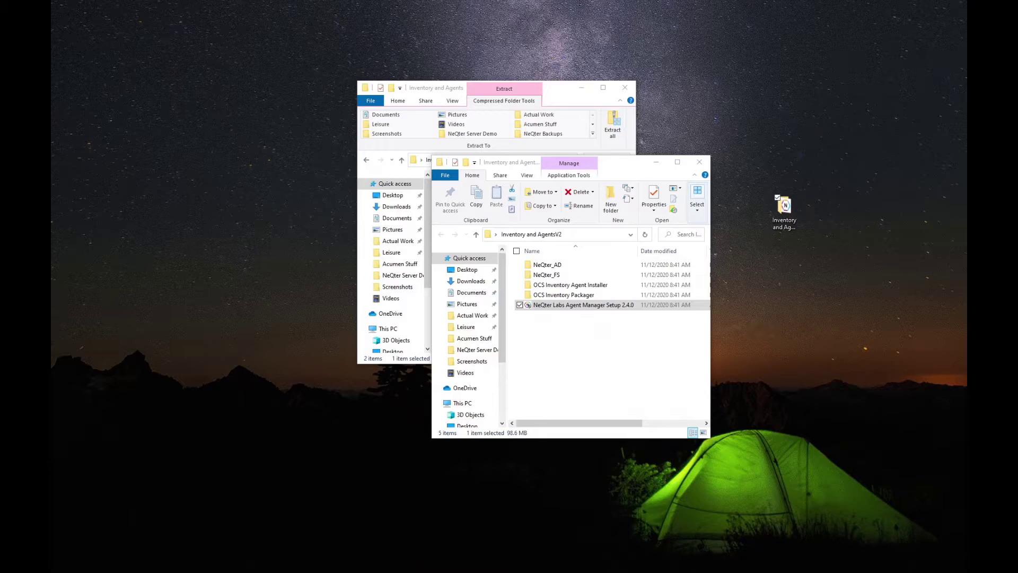
drag(266, 181, 568, 189)
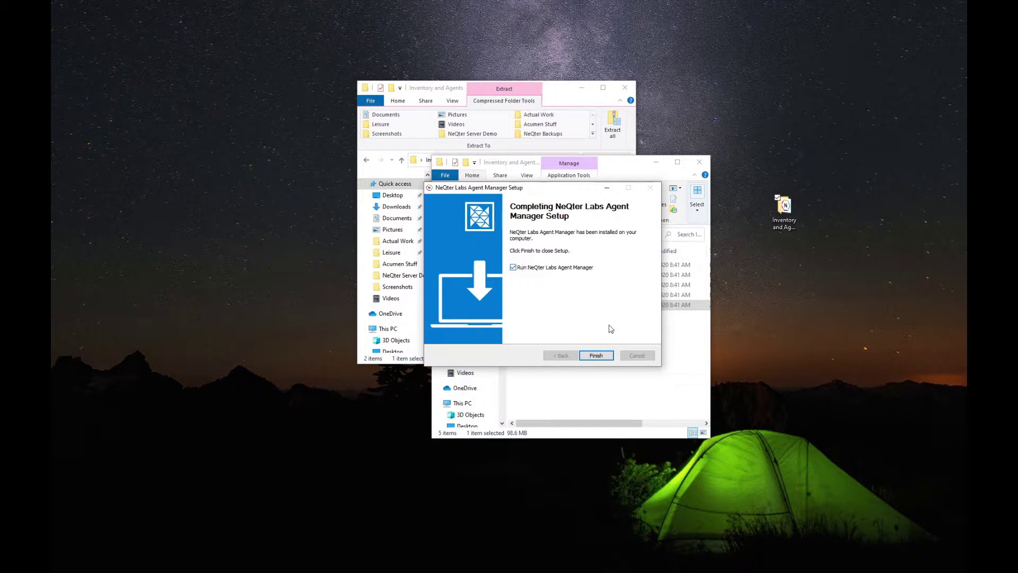
click(603, 359)
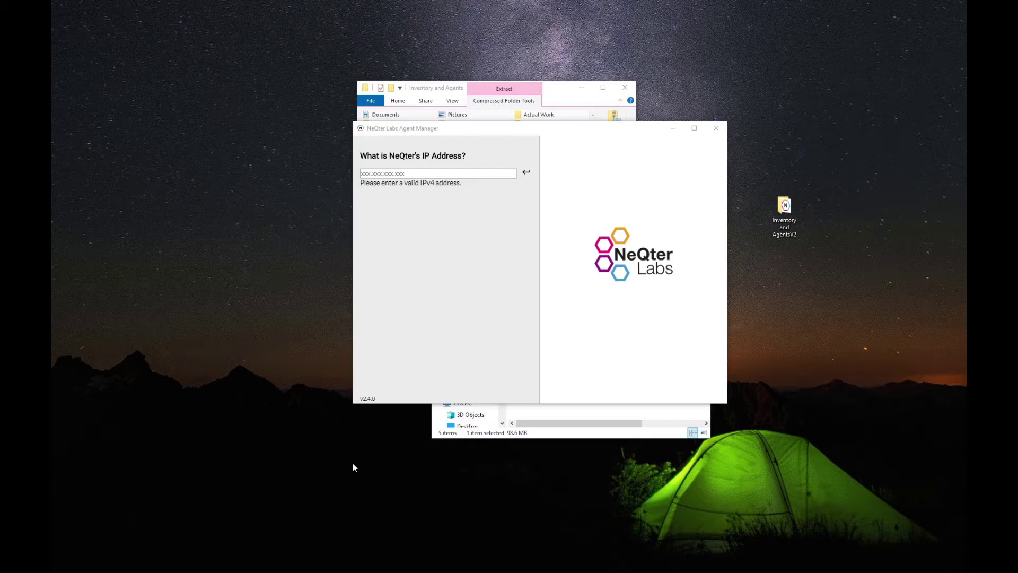
- Enter NeQter's IPv4 address 172.16.5.228 in Agent Manager and submit it
click(410, 228)
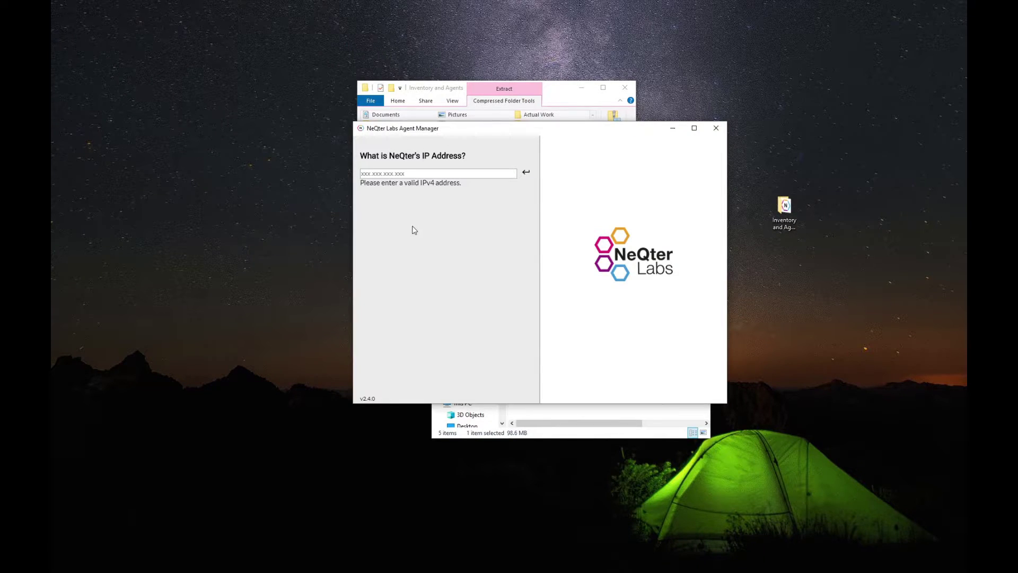
click(407, 175)
text(172.16.5.228)
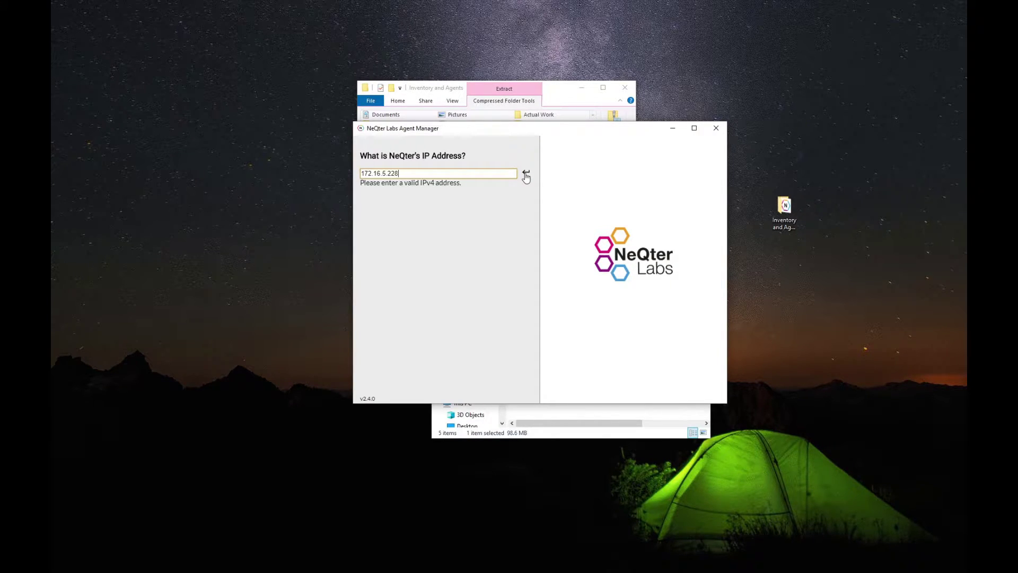
click(526, 175)
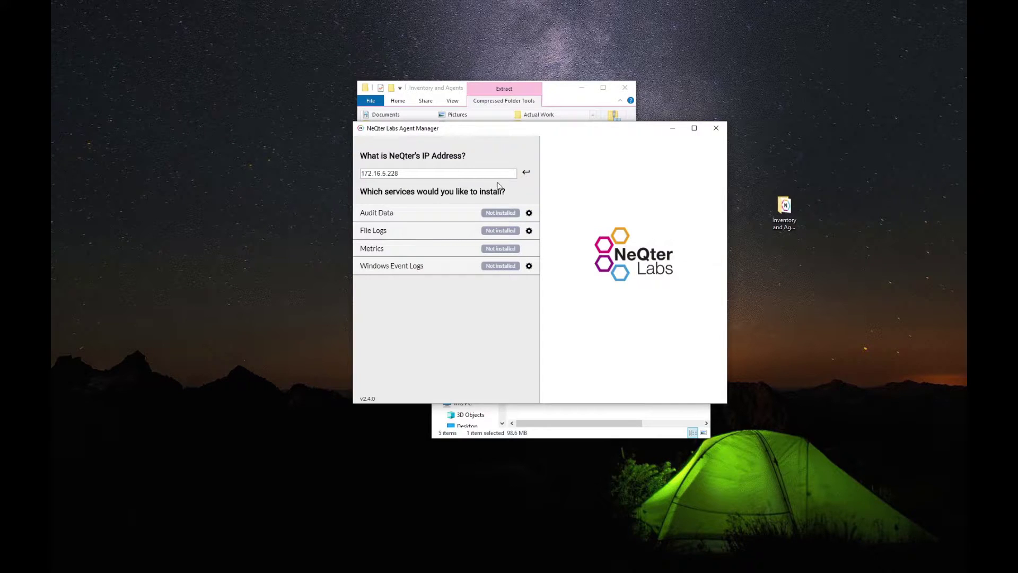
- Install the Metrics agent from its 'Not installed' badge until it shows Running
drag(383, 192, 507, 192)
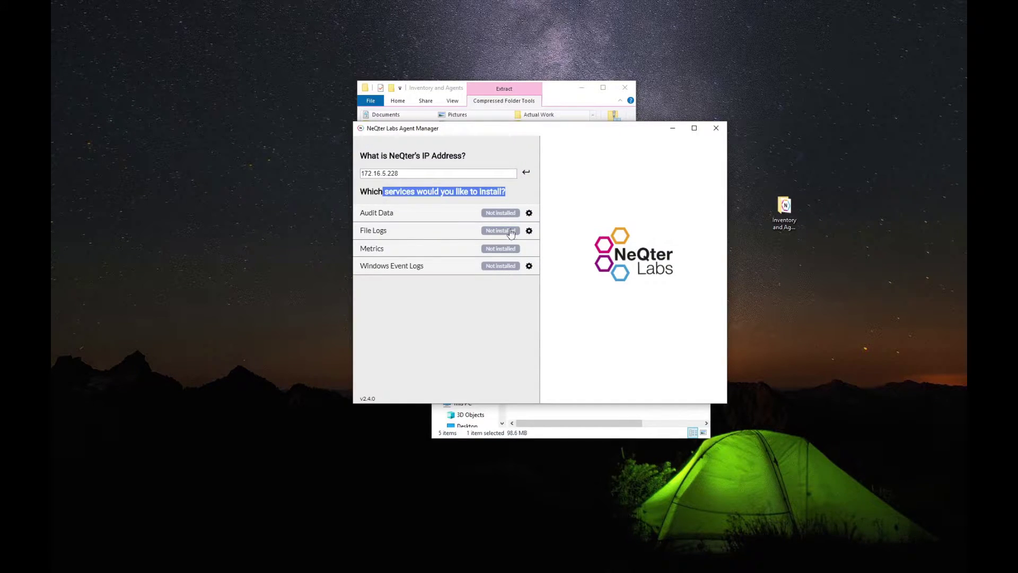
click(498, 309)
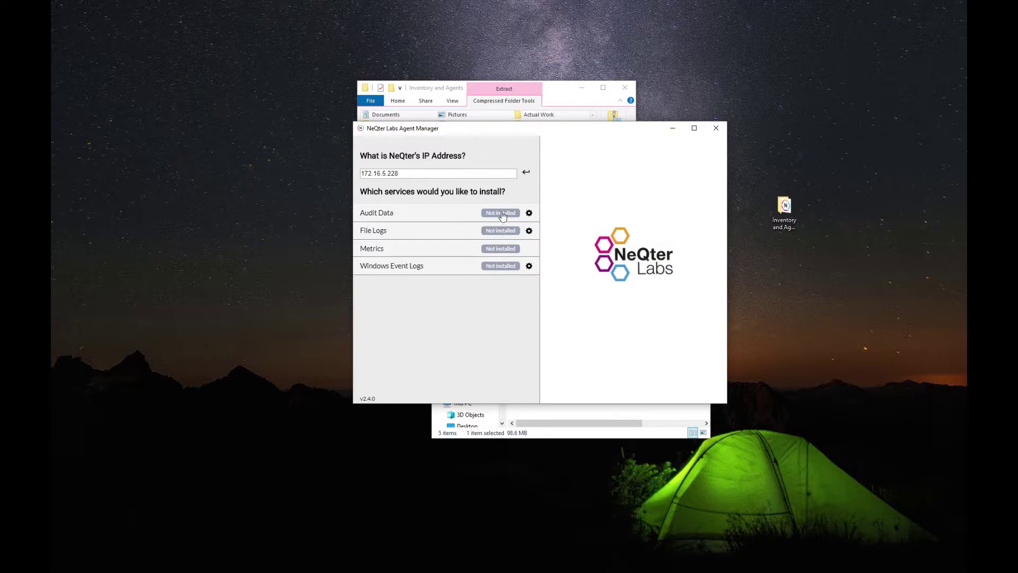
click(507, 250)
click(308, 224)
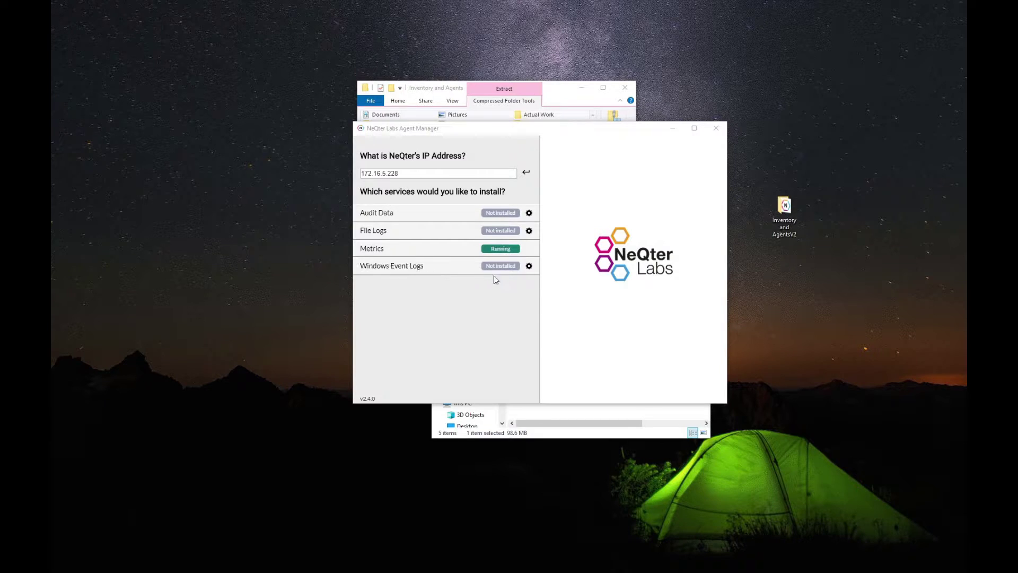
click(528, 268)
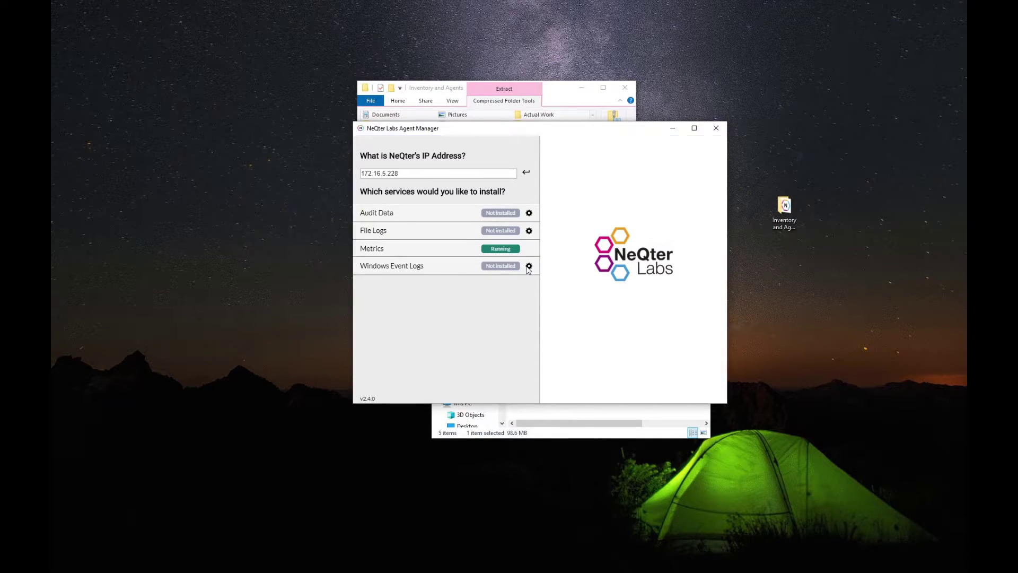
- In Windows Event Logs settings, deselect Active Directory and File Server and select only PC
click(528, 266)
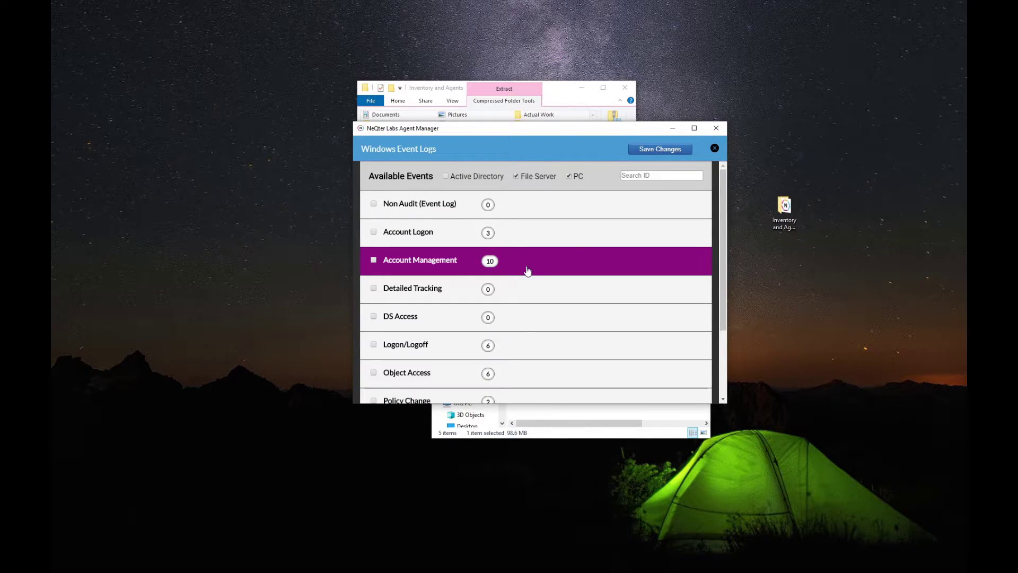
click(540, 177)
click(492, 178)
click(531, 177)
scroll(567, 262, down, 3)
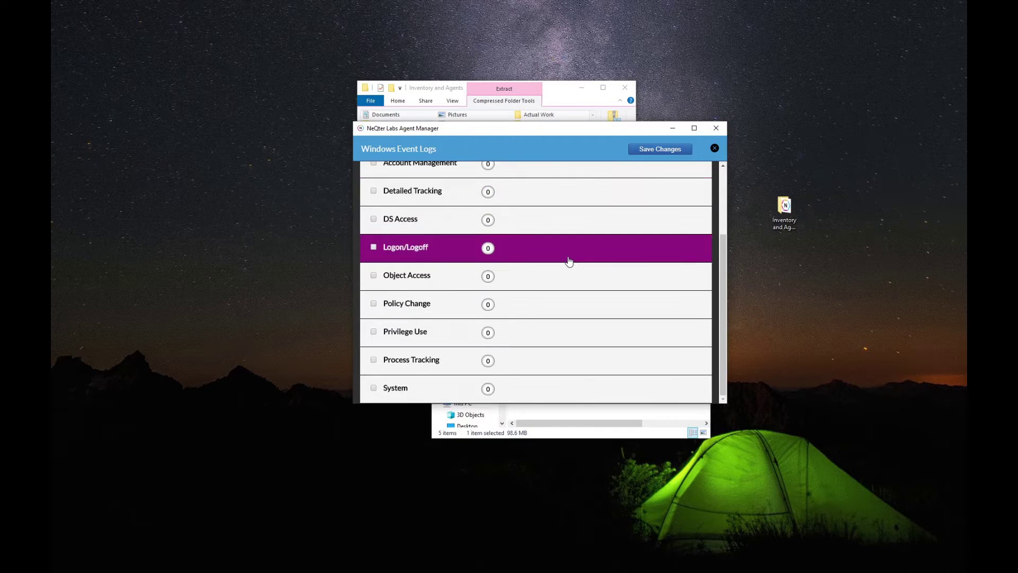
scroll(569, 262, up, 5)
scroll(587, 292, down, 1)
scroll(587, 291, down, 2)
scroll(543, 334, up, 3)
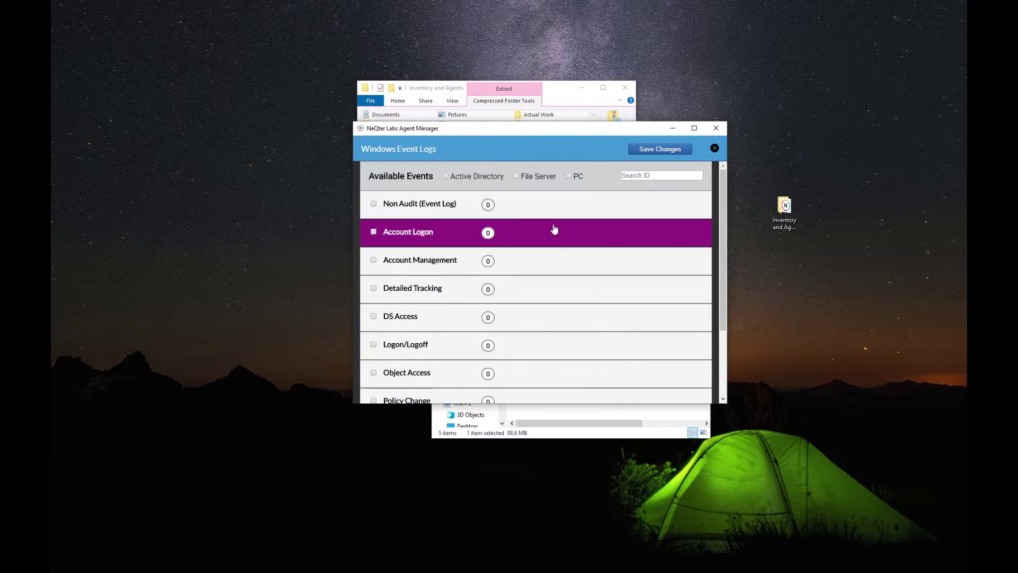
click(577, 179)
scroll(589, 223, down, 2)
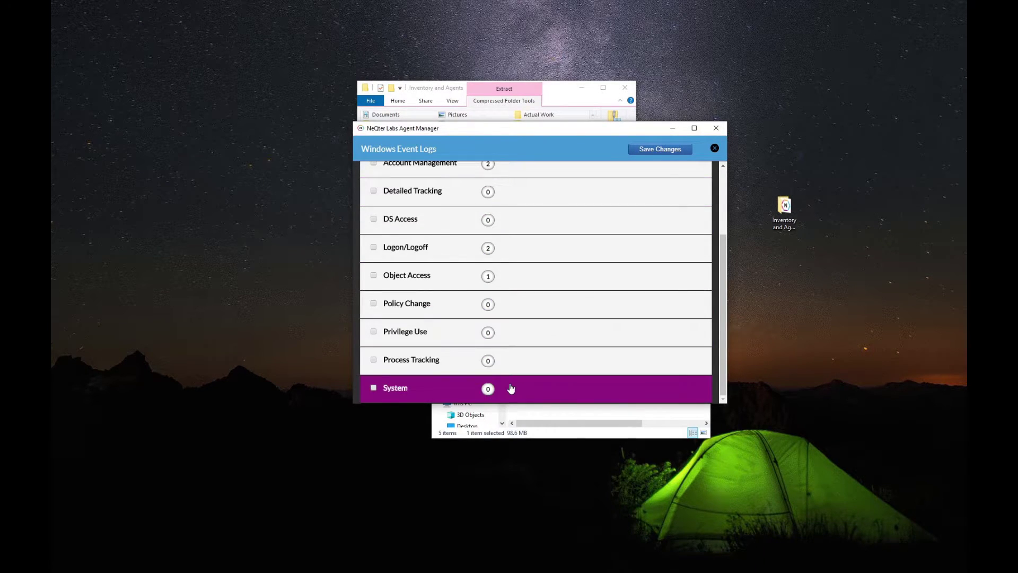
scroll(505, 369, up, 2)
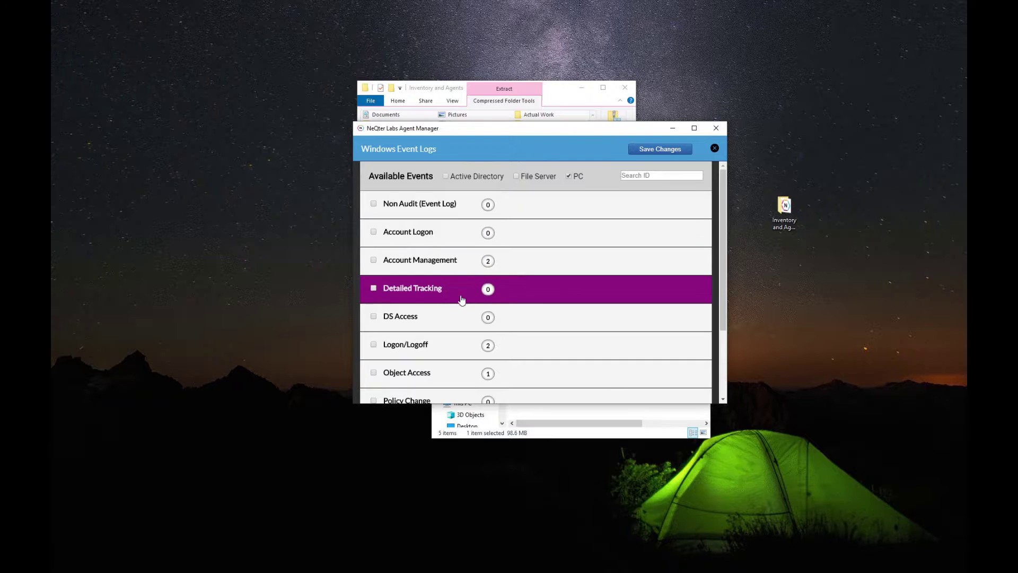
- Review Account Management and Detailed Tracking events, leaving event 5712 excluded with 0 selected
click(439, 269)
click(439, 269)
click(432, 289)
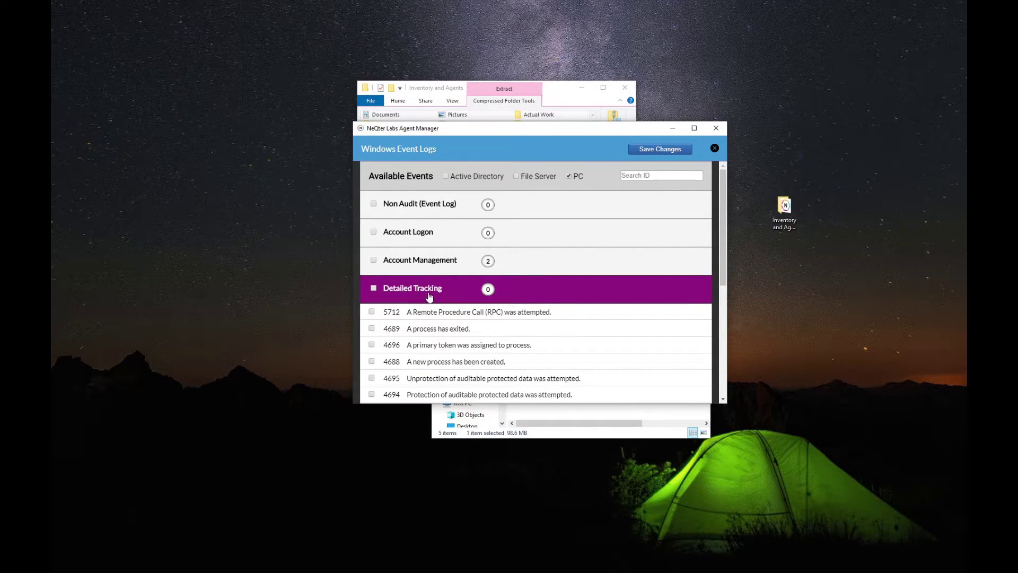
click(425, 321)
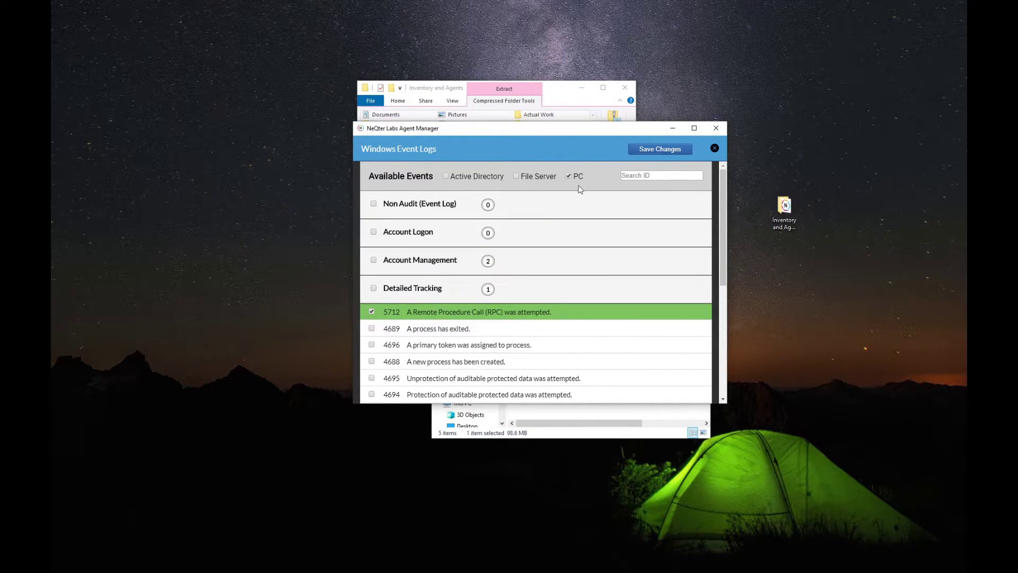
click(409, 291)
scroll(504, 359, down, 3)
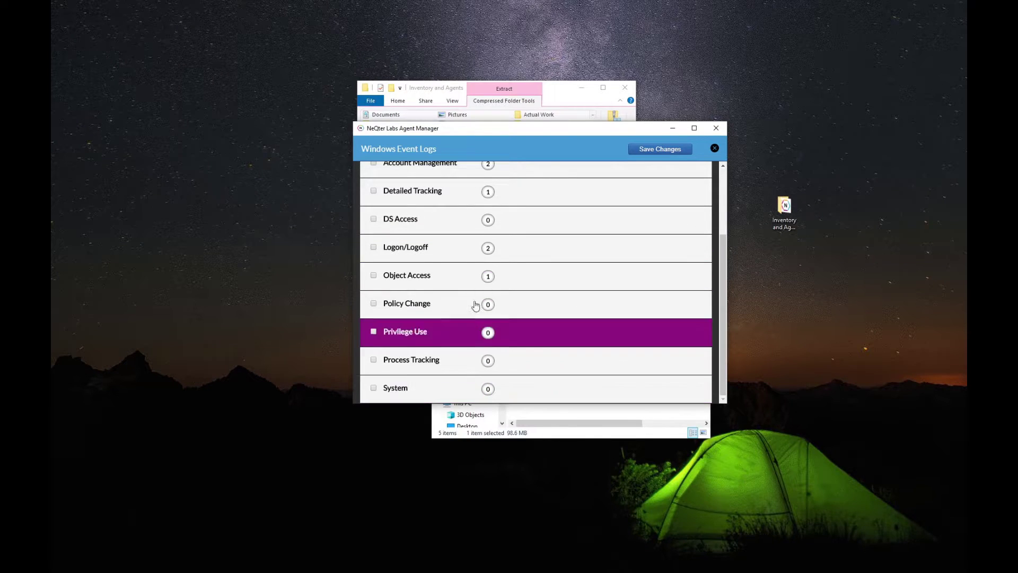
scroll(480, 287, up, 2)
scroll(483, 272, up, 1)
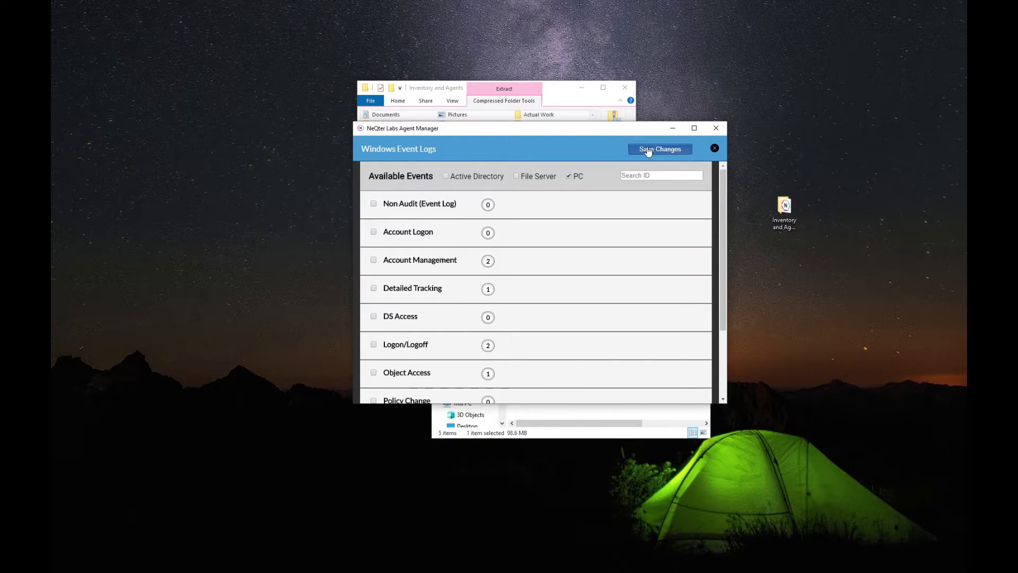
click(512, 296)
click(466, 311)
click(451, 289)
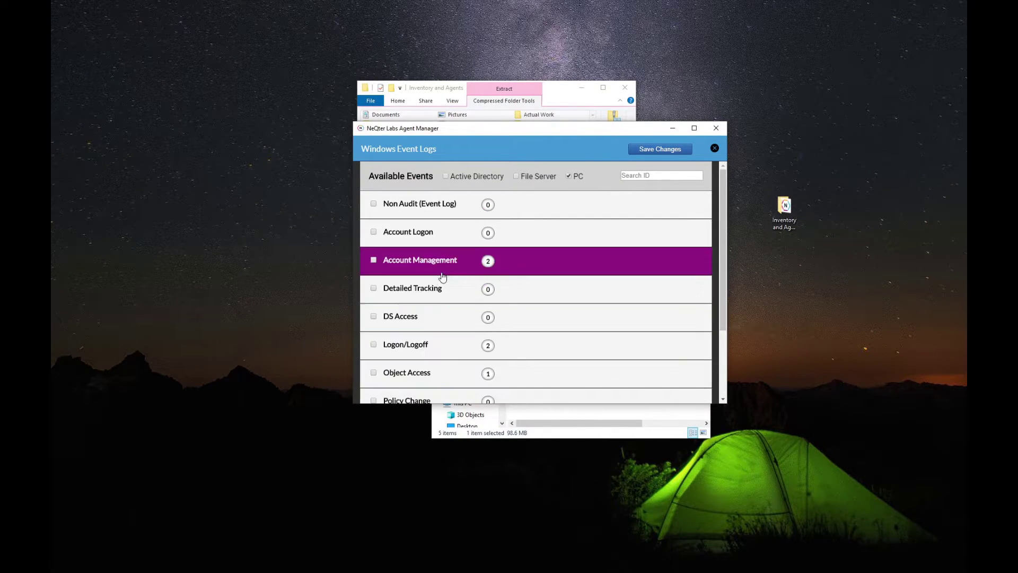
scroll(484, 350, down, 3)
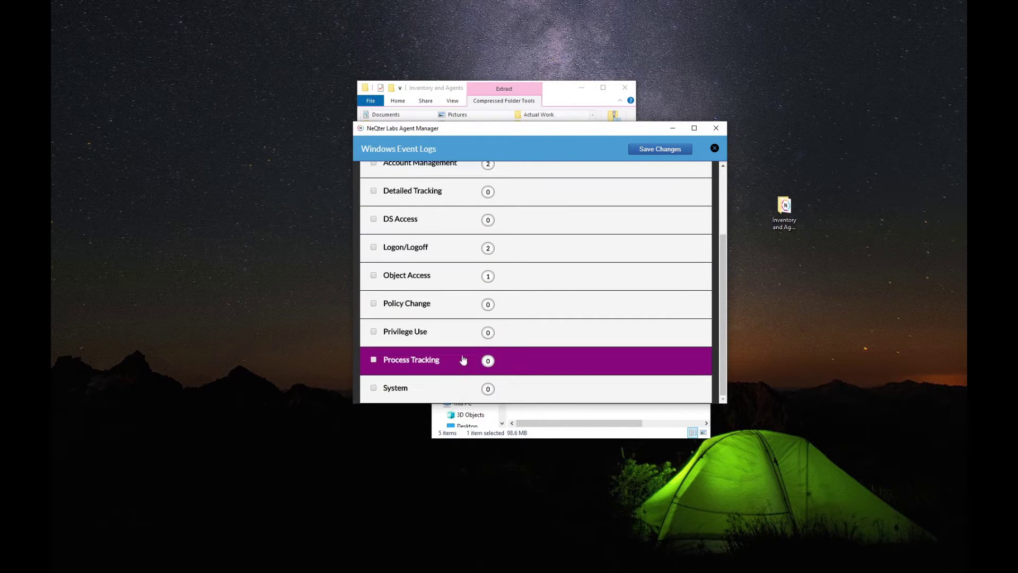
scroll(470, 258, up, 3)
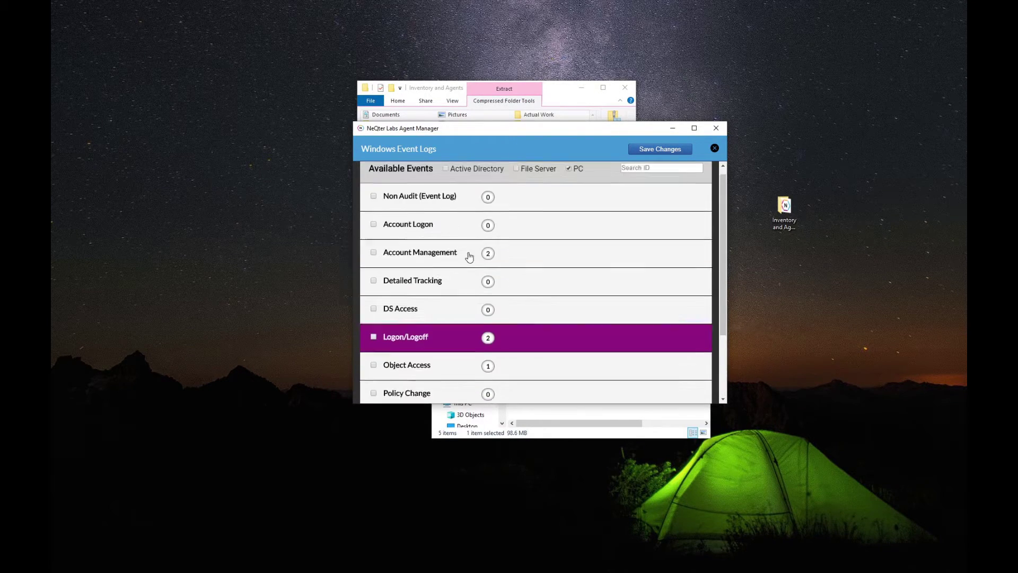
- Save the PC event settings, install Windows Event Logs and Audit Data, and view Audit Data's paths
click(670, 149)
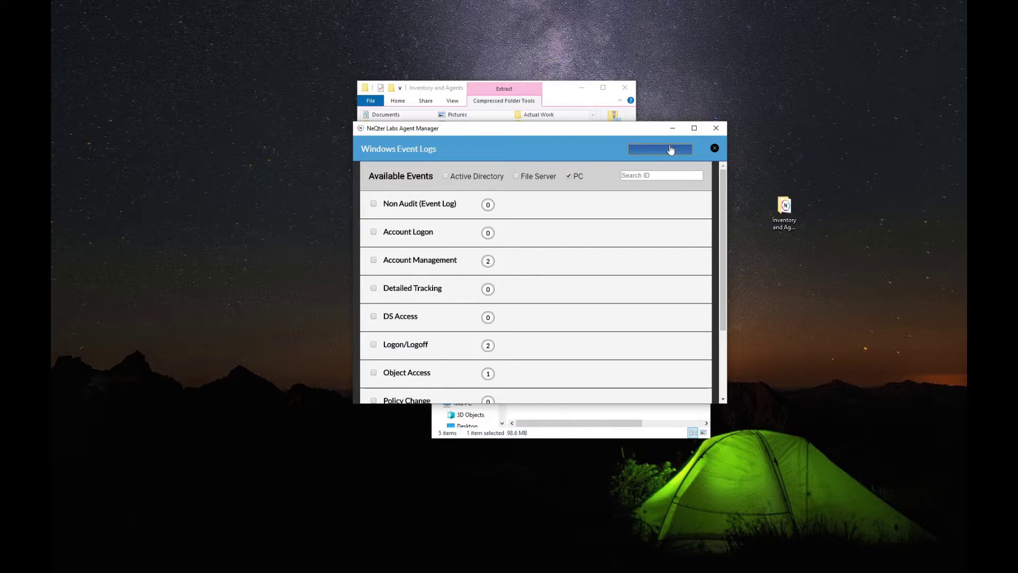
click(715, 148)
click(500, 266)
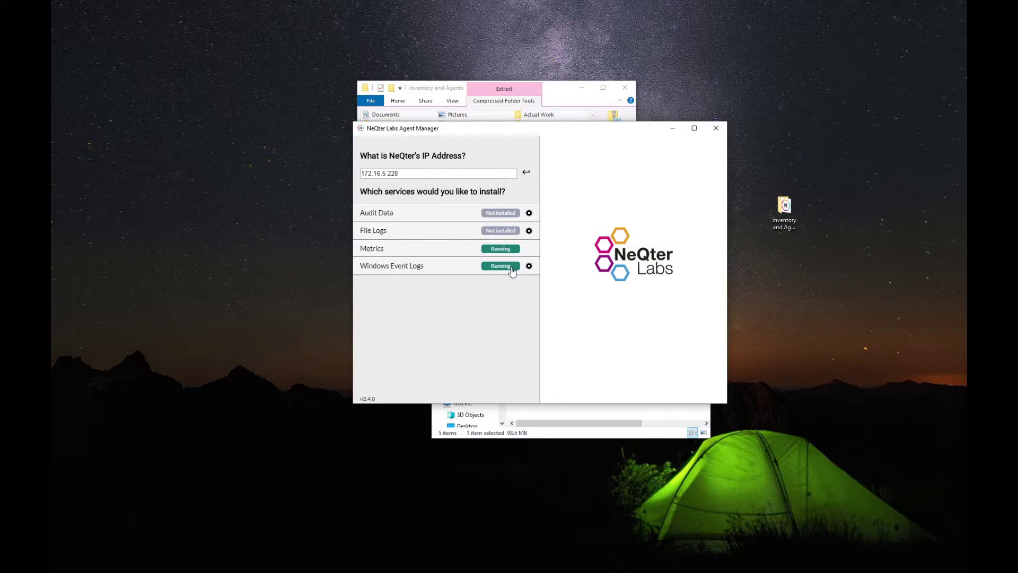
click(300, 255)
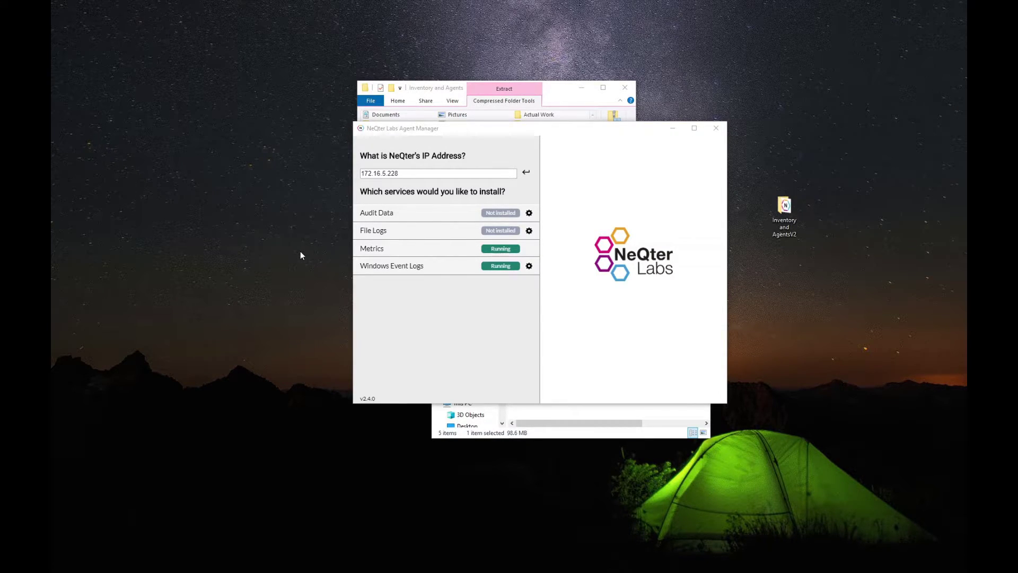
click(499, 214)
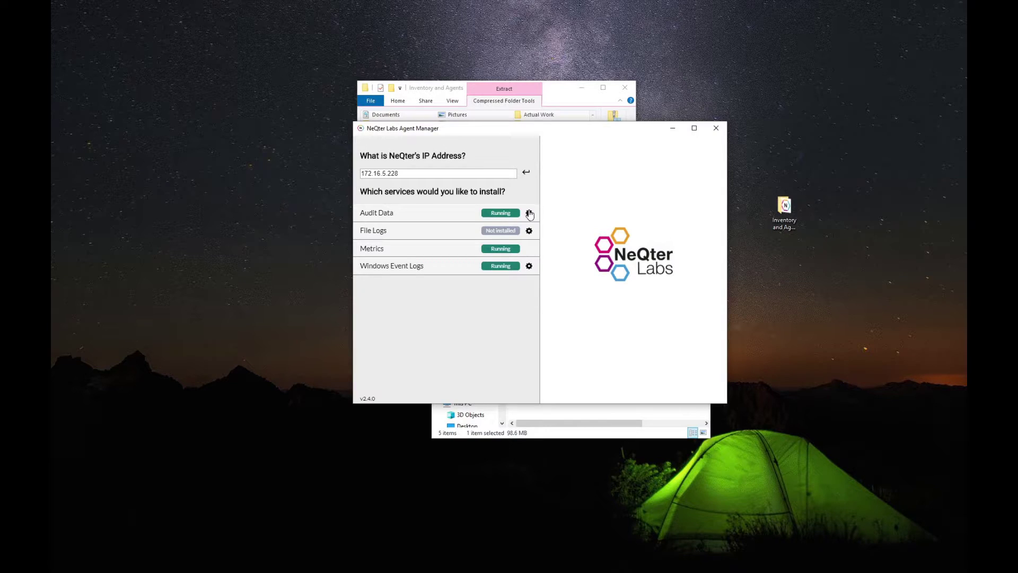
click(528, 214)
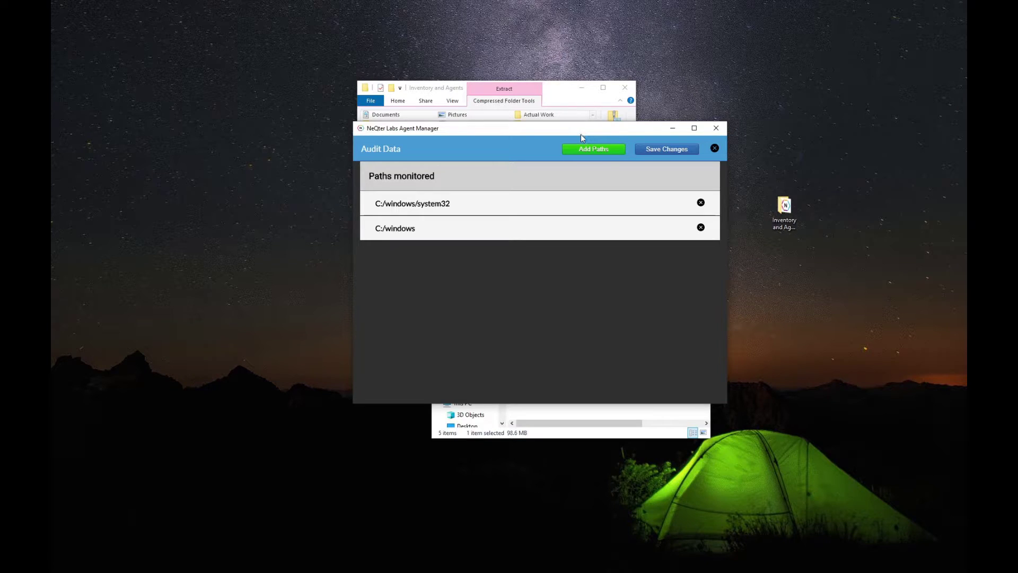
- Add C:\ as an Audit Data monitored path through the folder picker
click(586, 153)
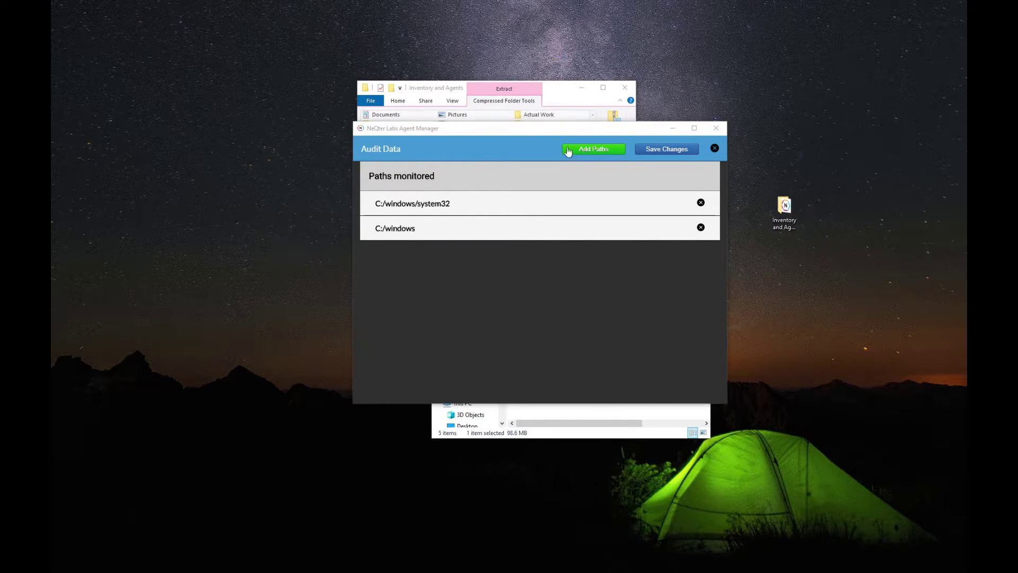
drag(479, 131, 578, 121)
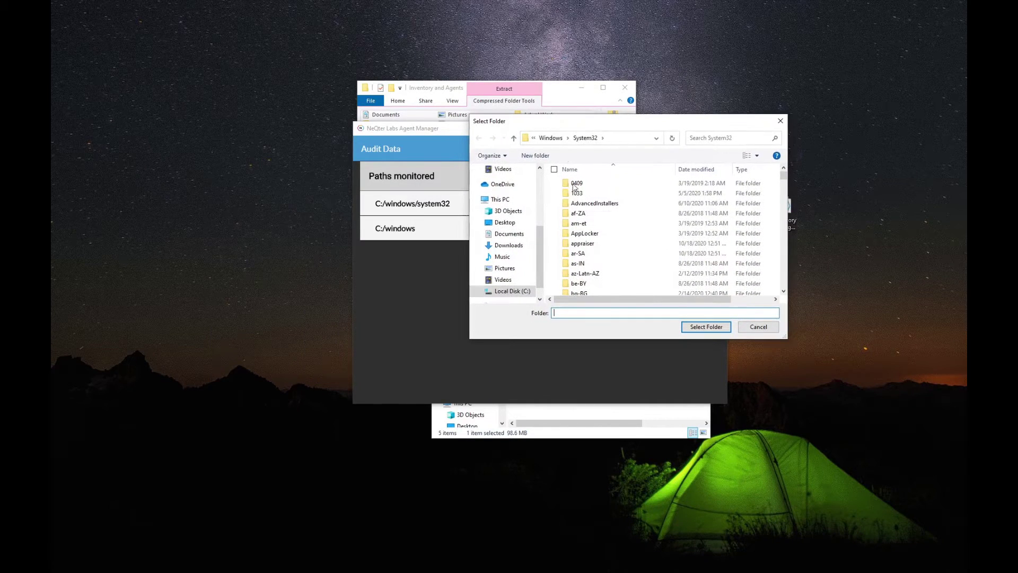
scroll(520, 266, up, 2)
scroll(517, 268, down, 4)
click(512, 264)
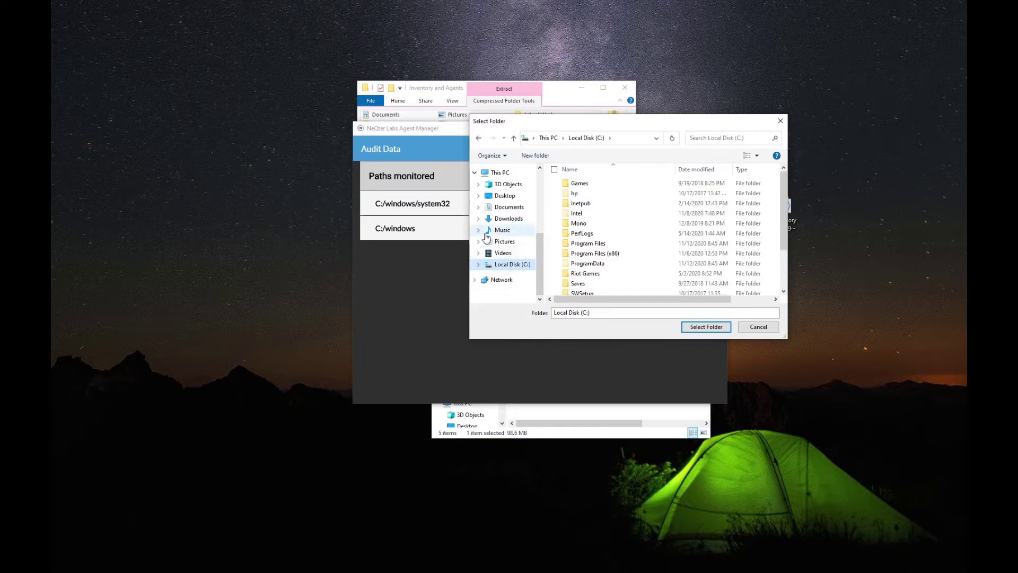
scroll(506, 238, up, 3)
click(704, 327)
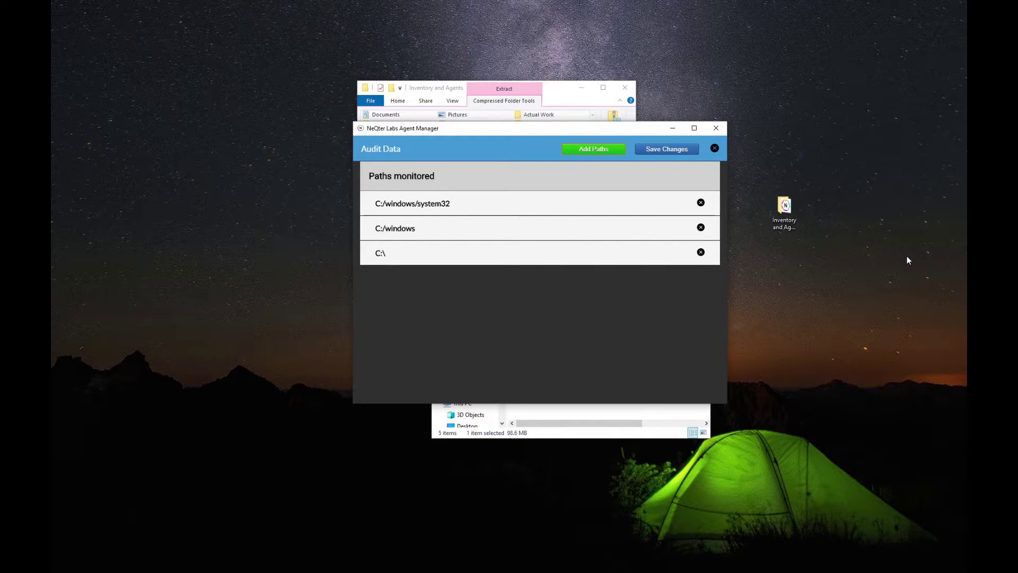
- Remove C:\ again, save paths C:/windows/system32 and C:/windows, and restart Audit Data
click(701, 253)
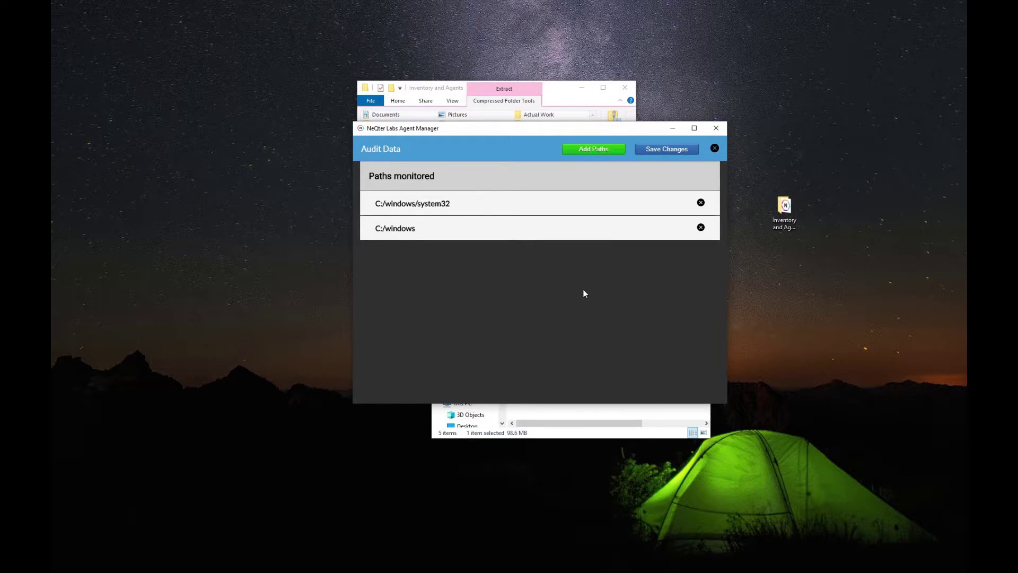
click(661, 151)
click(714, 149)
click(509, 213)
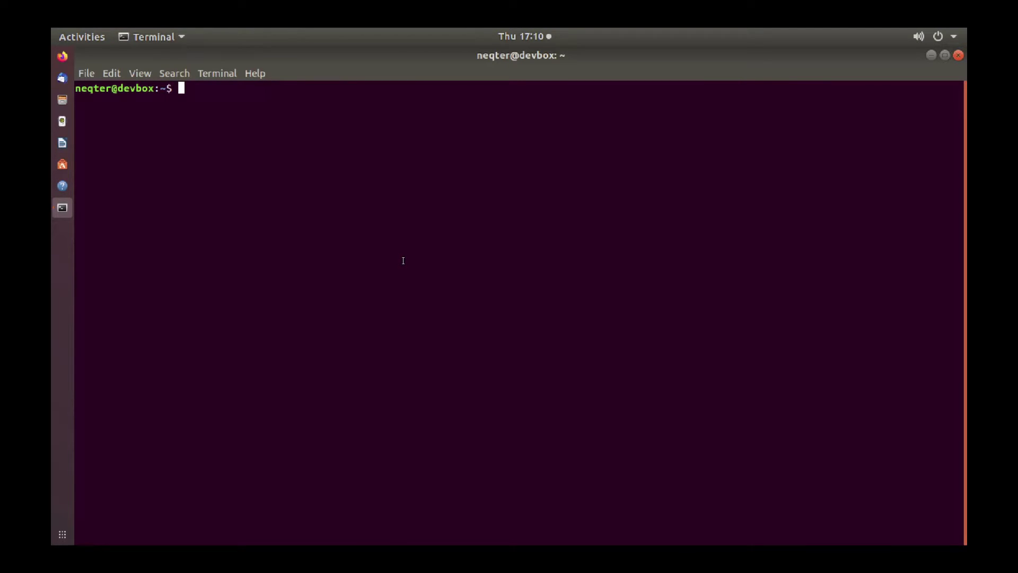
- List neqter_agent_manager's options and agents (audit, files, metrics) with sudo, then open a root shell with sudo -i
text(neqter_agent_manager)
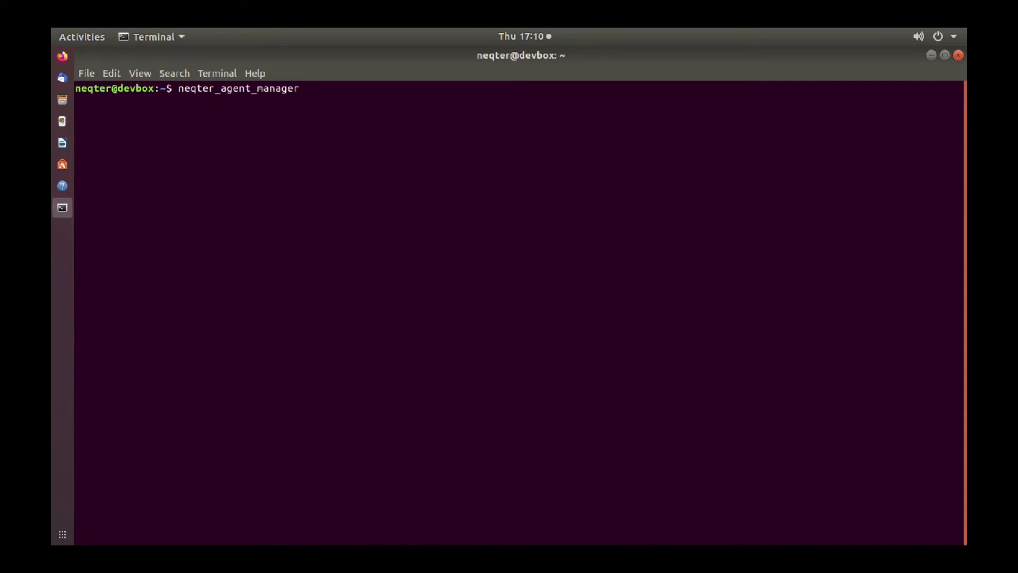
key(Return)
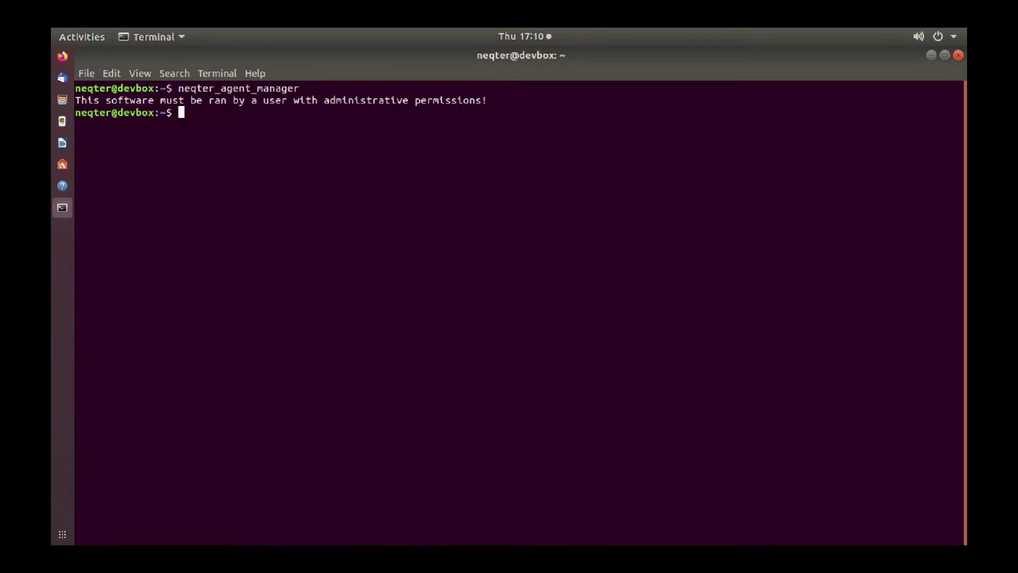
text(sudo neqter+agen)
key(BackSpace)
key(BackSpace)
key(BackSpace)
key(BackSpace)
key(BackSpace)
text(_agent_)
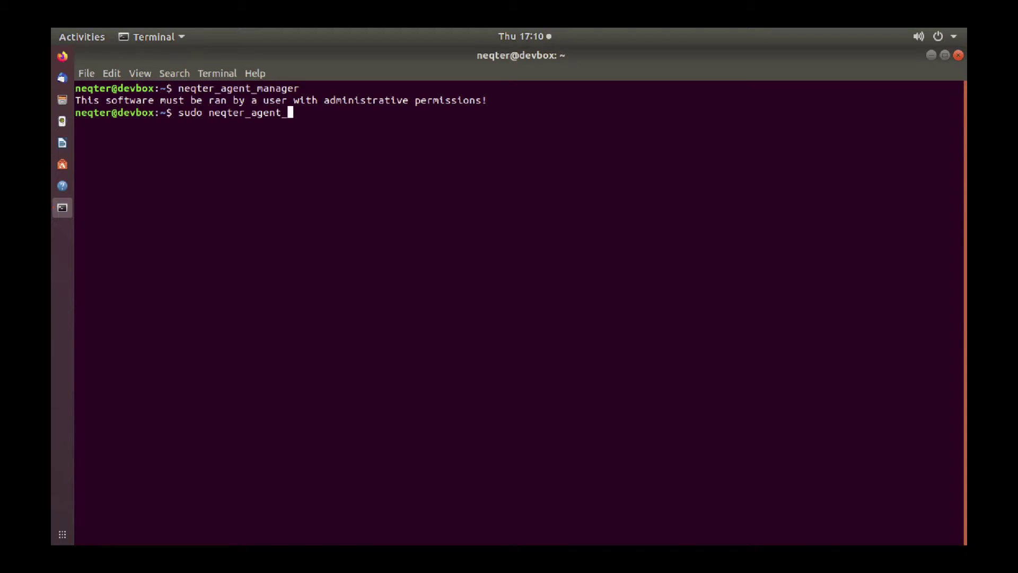
text(manager)
key(Return)
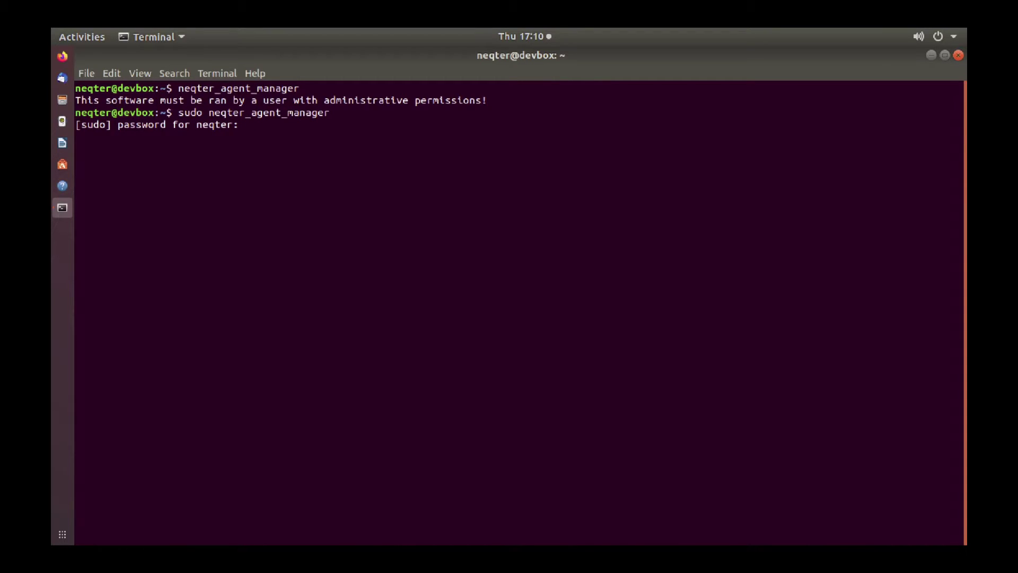
key(Return)
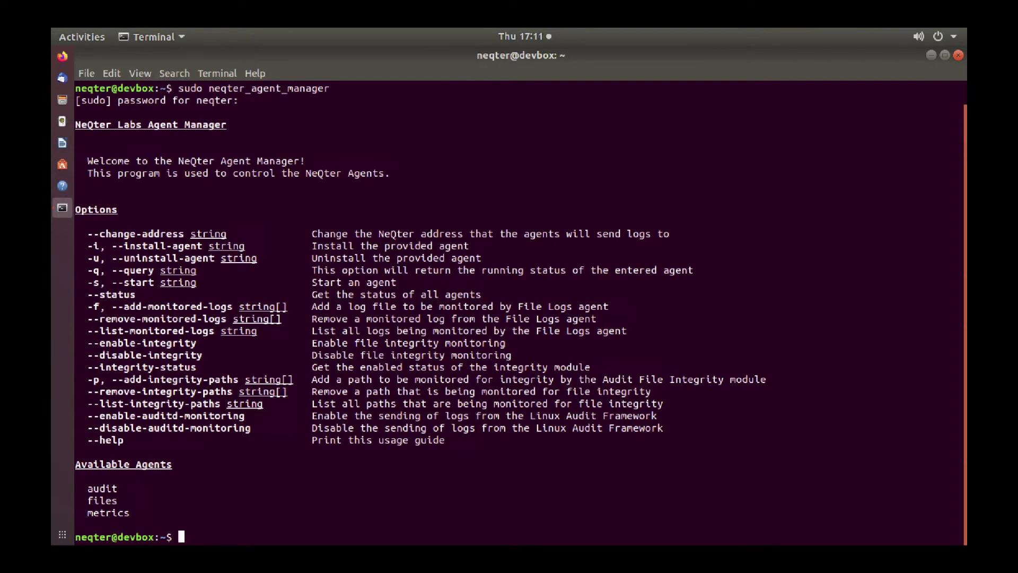
text(sudo -i)
key(Return)
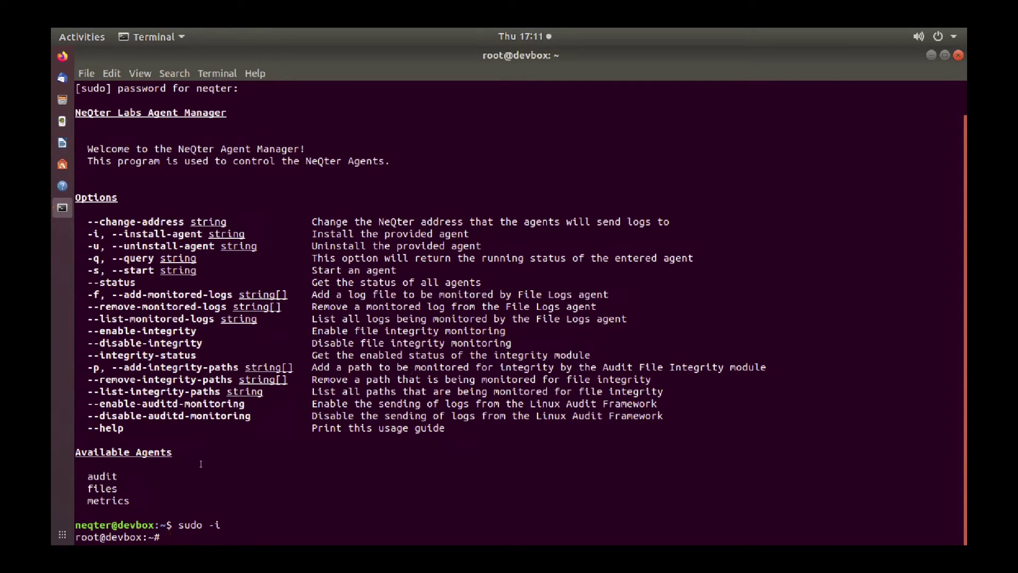
- Point the agents at 172.16.5.228 using neqter_agent_manager --change-address, with metrics connecting OK
drag(164, 536, 76, 525)
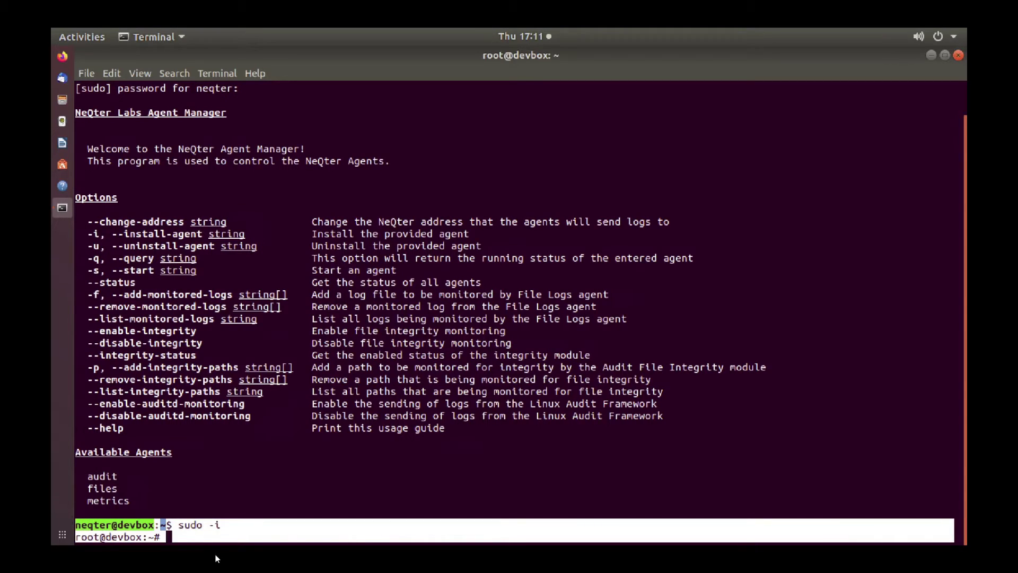
click(205, 540)
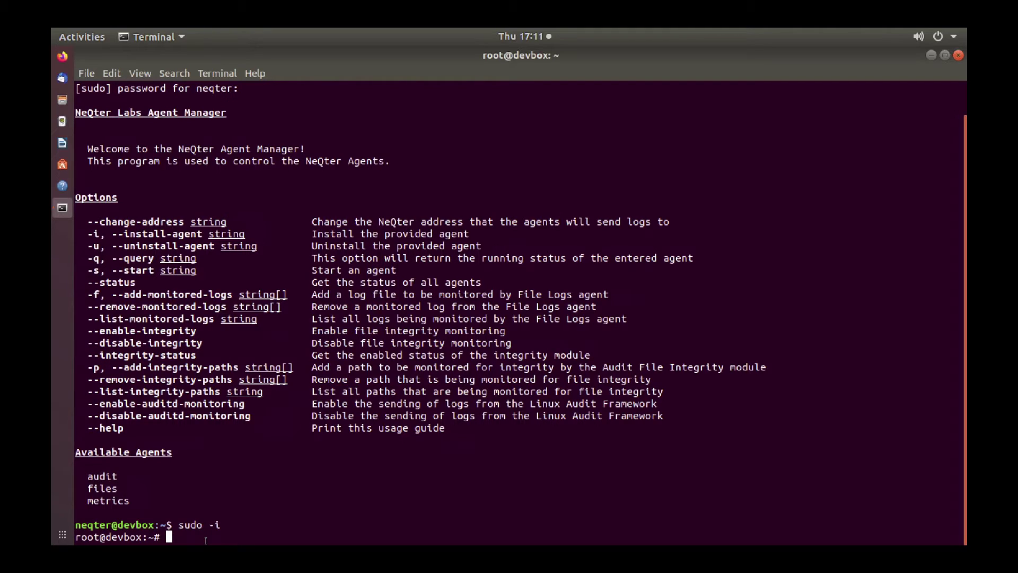
text(neqter_agent_manager -0chanbg)
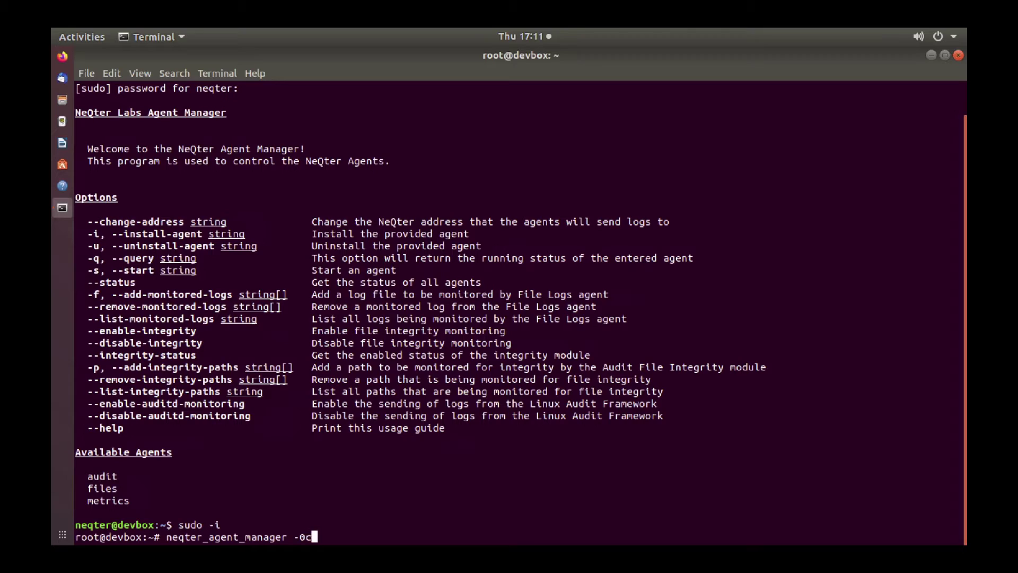
key(BackSpace)
key(BackSpace)
key(BackSpace)
key(BackSpace)
key(BackSpace)
key(BackSpace)
key(BackSpace)
text(-change0add)
key(BackSpace)
key(BackSpace)
key(BackSpace)
key(BackSpace)
text(-address)
drag(687, 222, 75, 208)
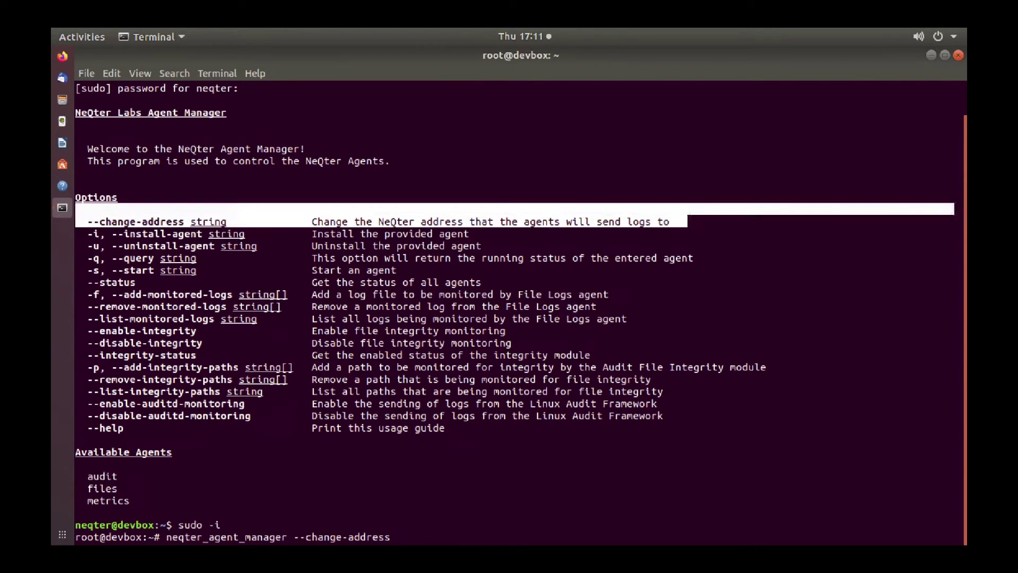
click(402, 310)
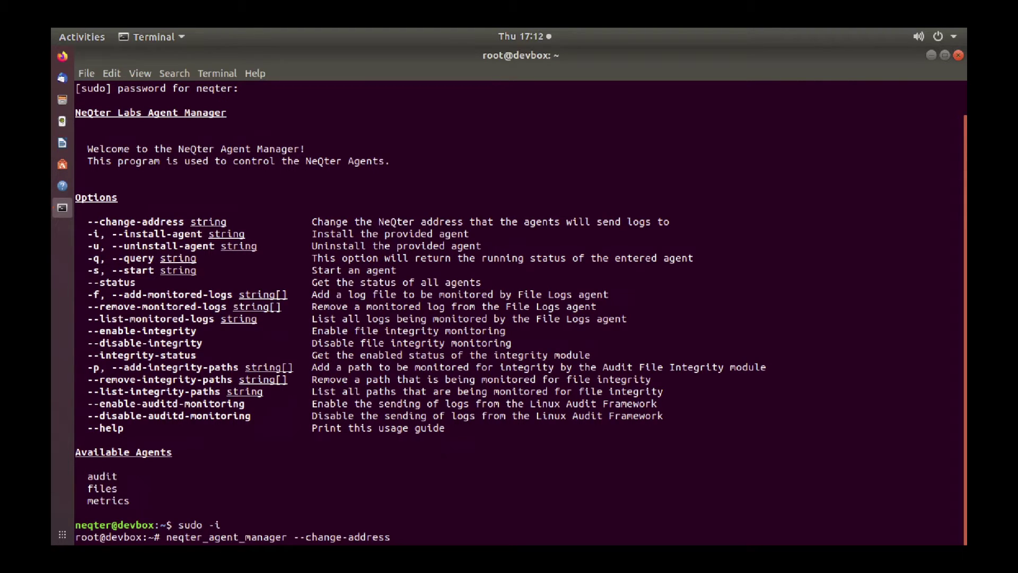
text(172.16.5.228)
key(Return)
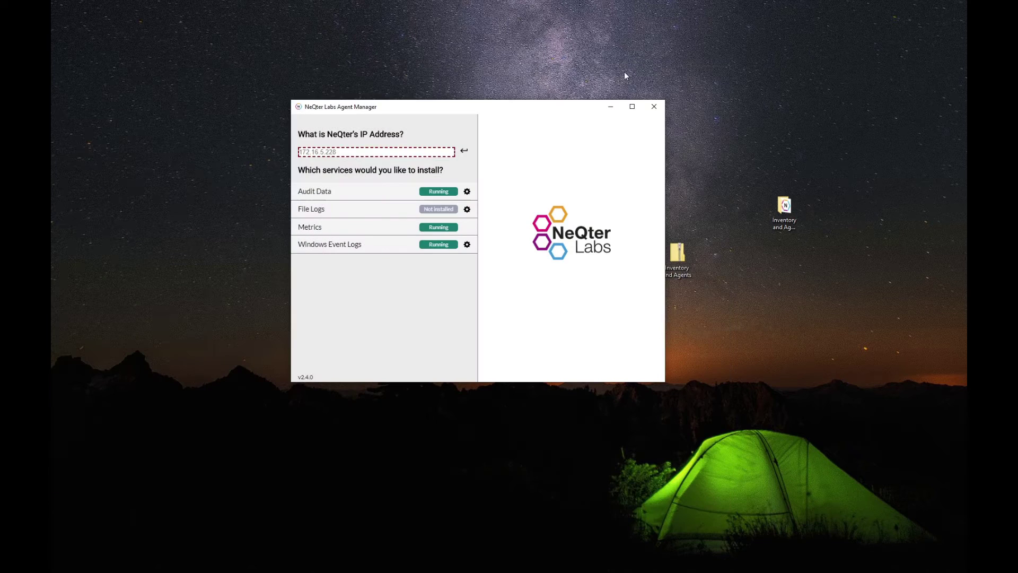
- Enter 172.16.5.228 in the Windows Agent Manager's NeQter IP address field
click(338, 155)
text(172.16.5.228)
click(391, 54)
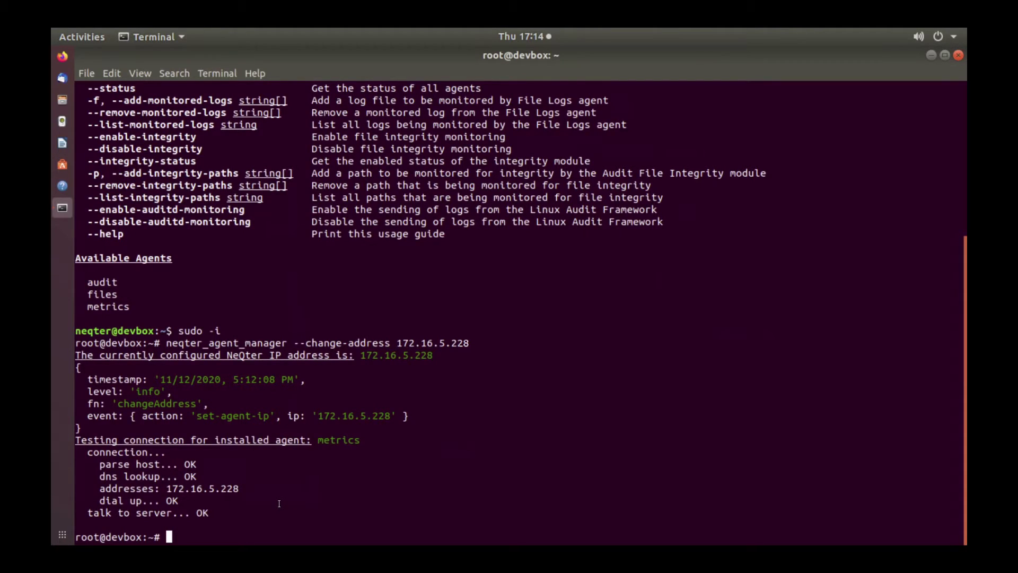
- Reprint the agent manager's option list by rerunning neqter_agent_manager without arguments
key(Up)
key(BackSpace)
key(BackSpace)
key(BackSpace)
key(BackSpace)
key(BackSpace)
key(BackSpace)
key(BackSpace)
key(BackSpace)
key(BackSpace)
key(BackSpace)
key(BackSpace)
key(BackSpace)
key(BackSpace)
key(BackSpace)
key(BackSpace)
key(BackSpace)
key(BackSpace)
key(BackSpace)
key(BackSpace)
key(BackSpace)
key(Return)
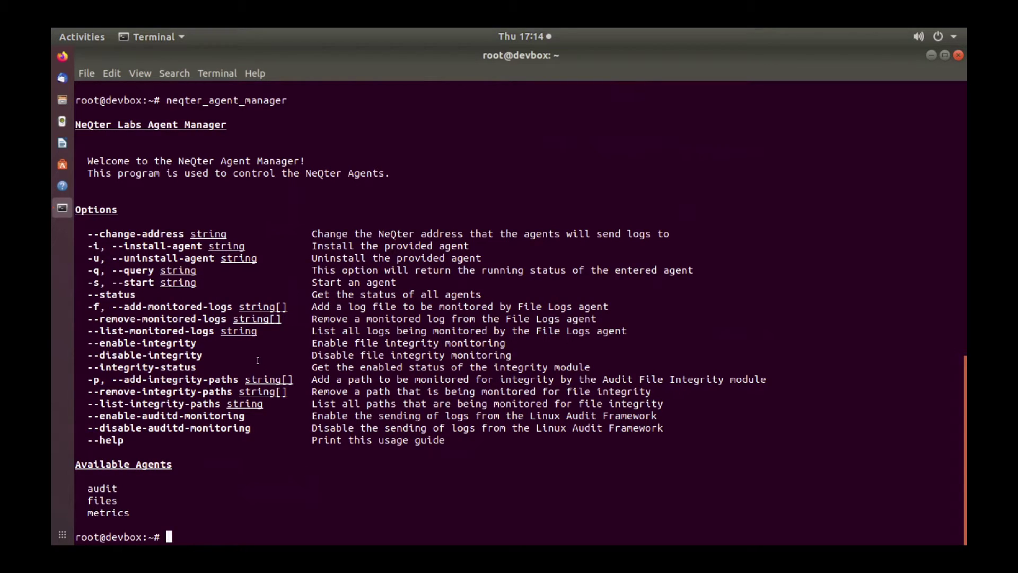
- Install the metrics agent with neqter_agent_manager --install-agent metrics
drag(148, 512, 80, 488)
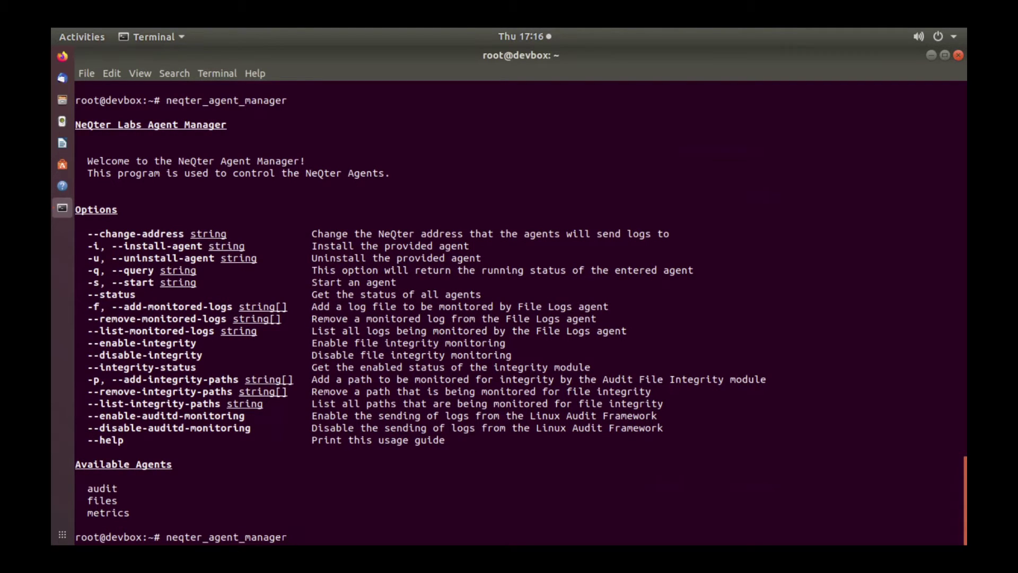
drag(88, 246, 499, 247)
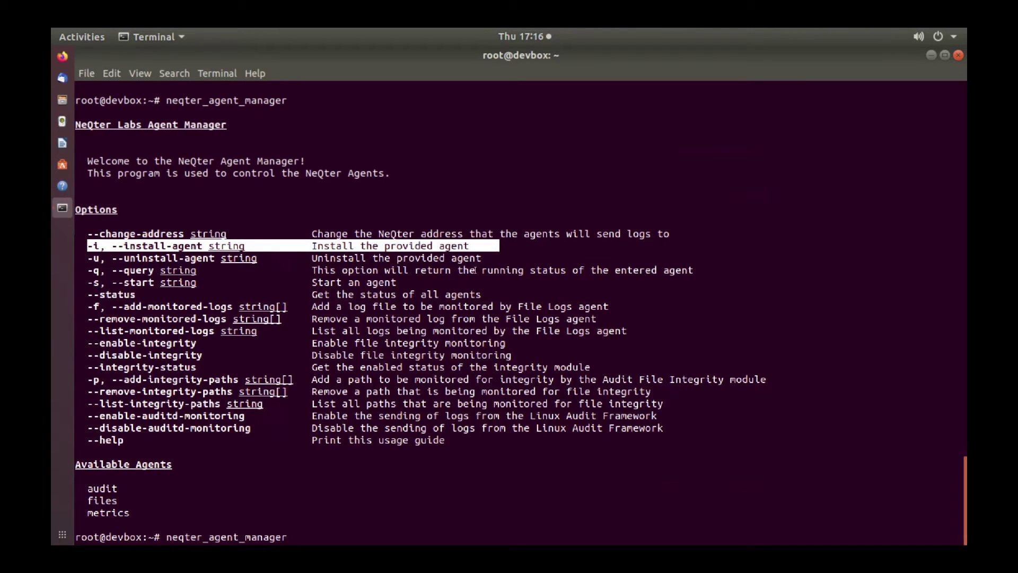
click(337, 543)
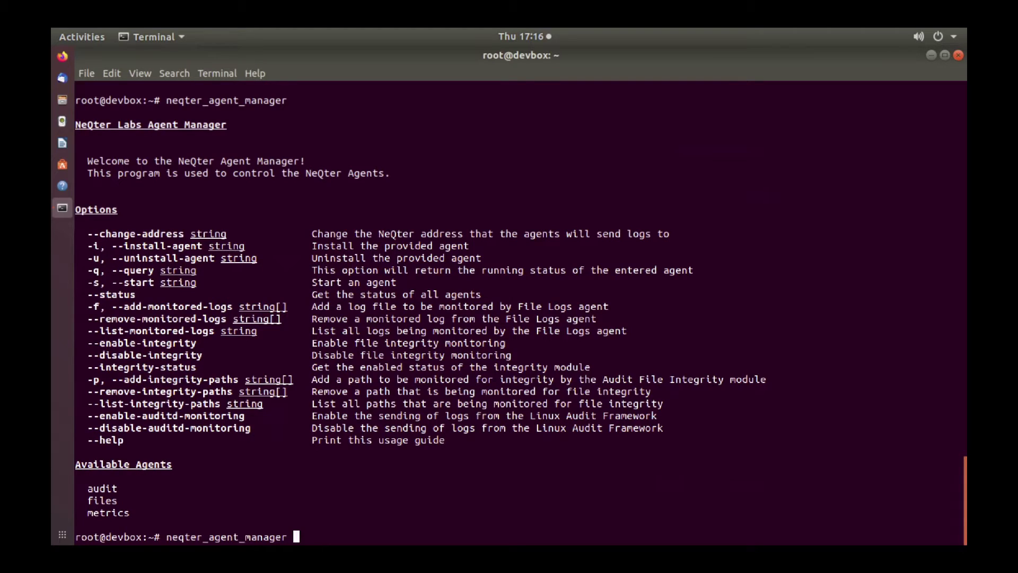
text(--install-agent metrics)
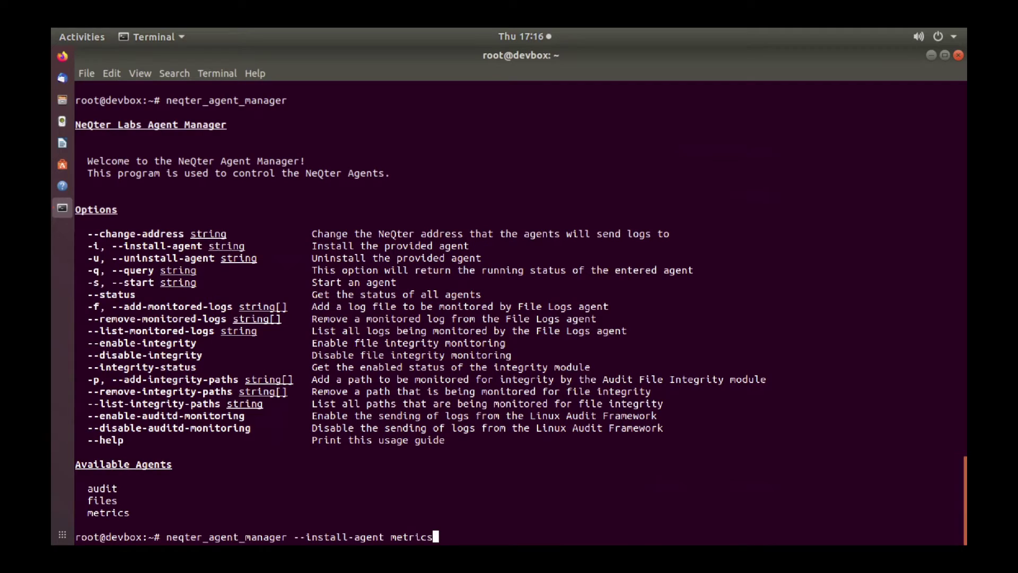
key(Return)
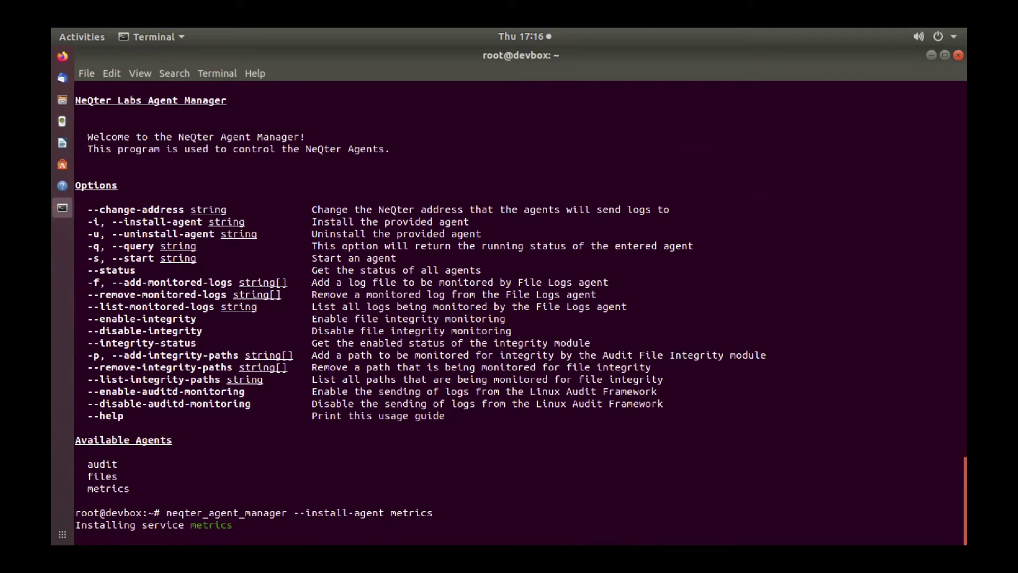
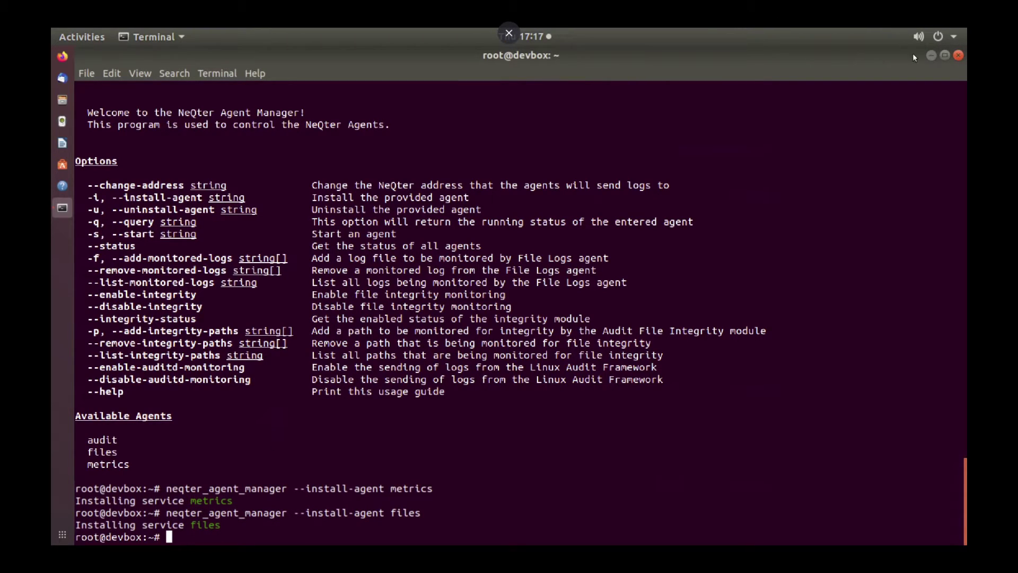
click(931, 55)
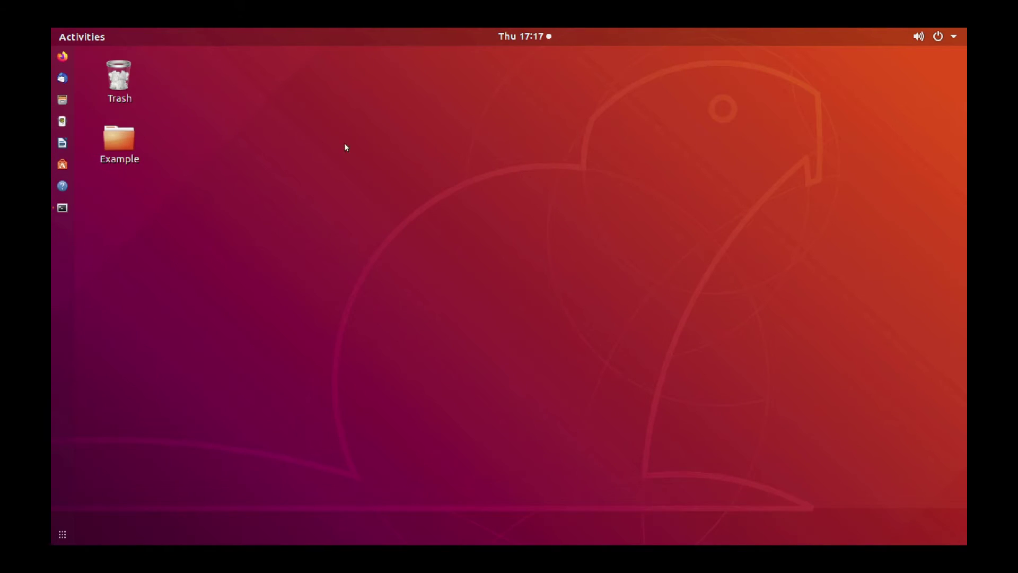
double_click(130, 144)
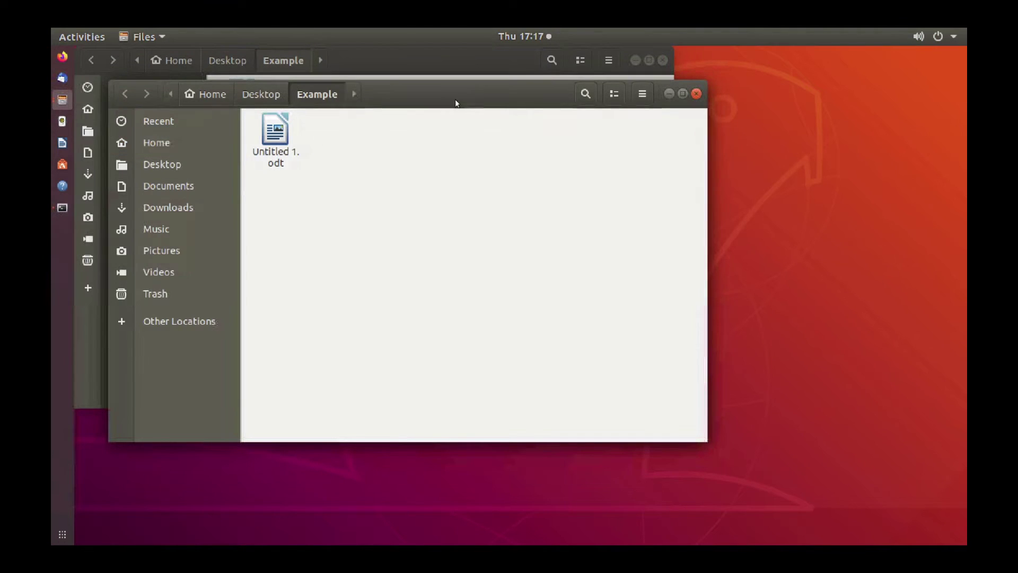
click(586, 94)
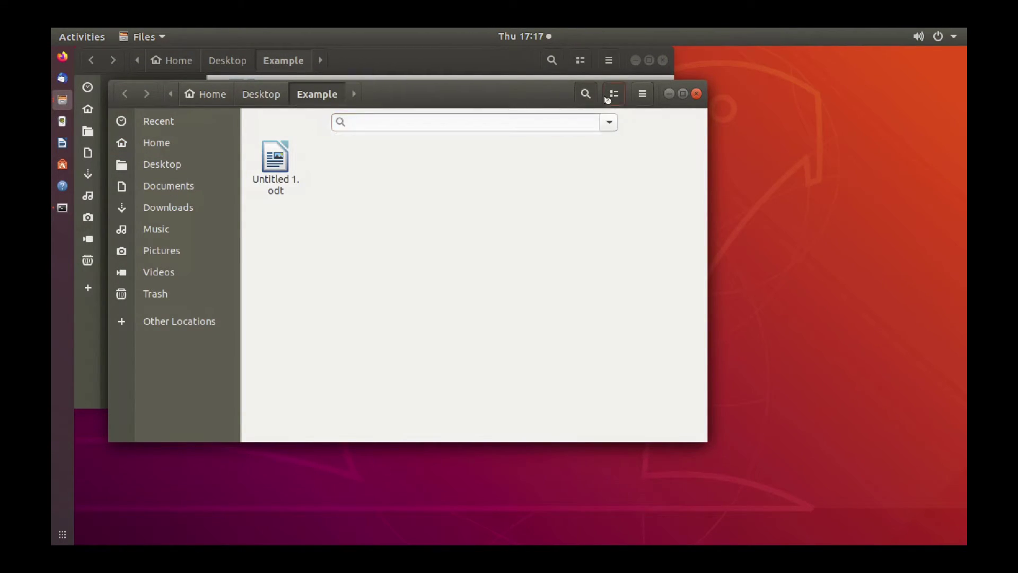
click(604, 95)
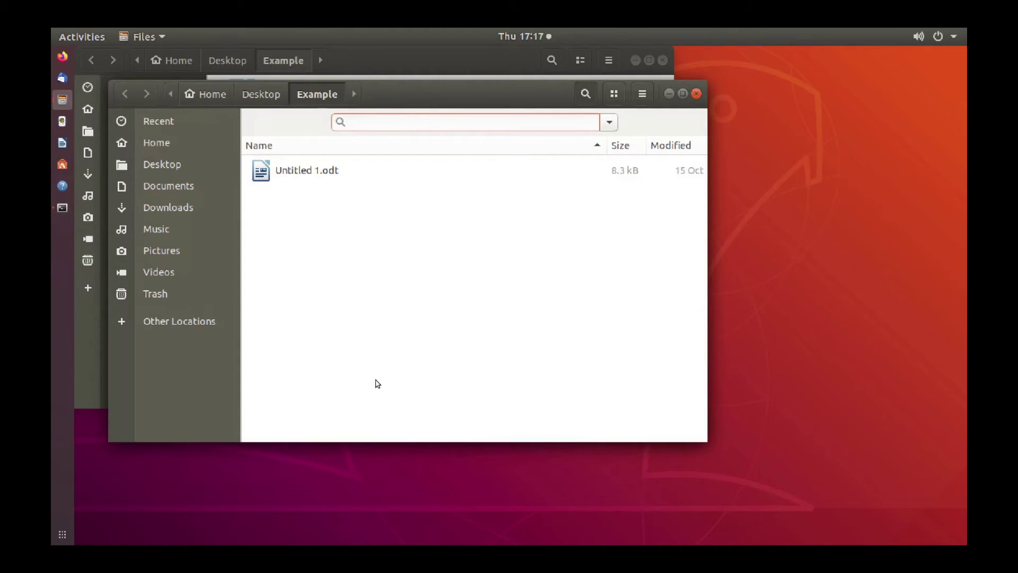
click(696, 94)
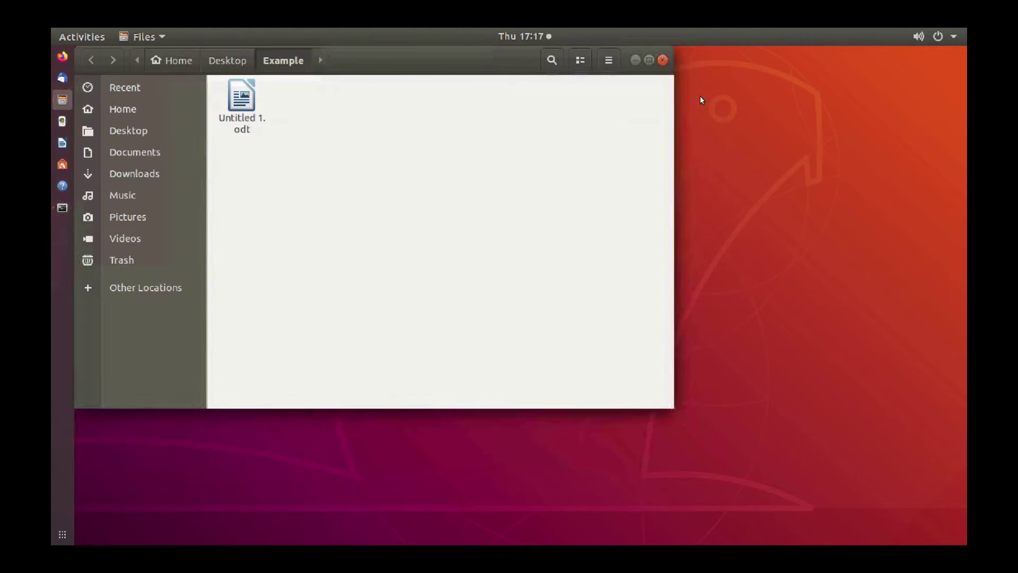
click(662, 60)
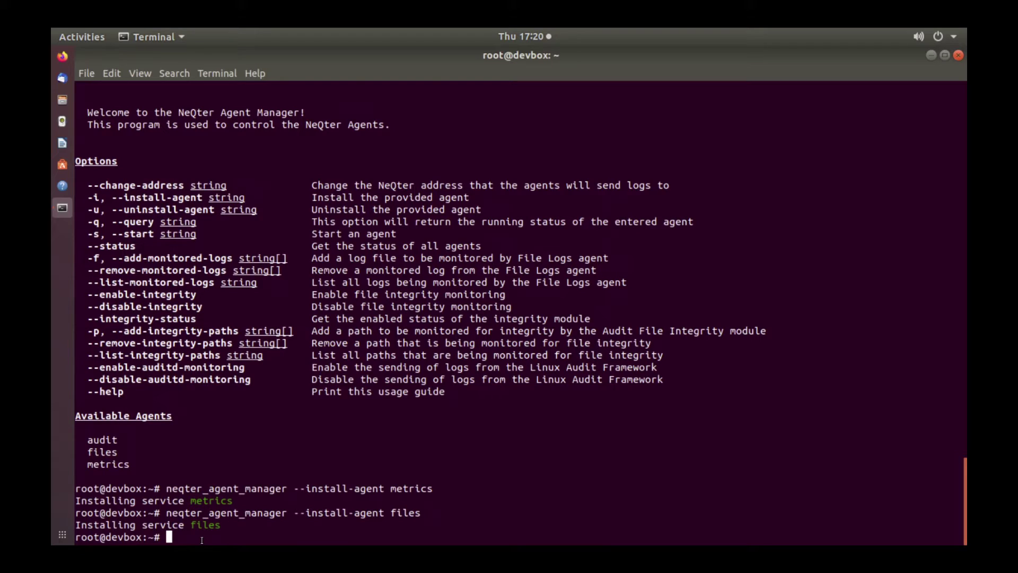
- List the contents of /home and /home/neqter
text(ls /home)
key(Return)
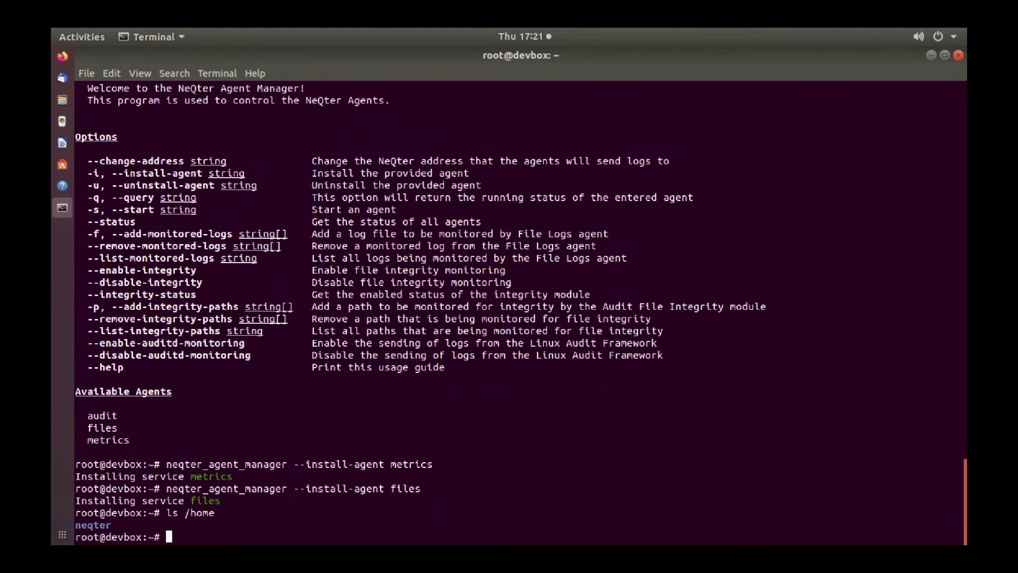
key(Up)
text(/neqter)
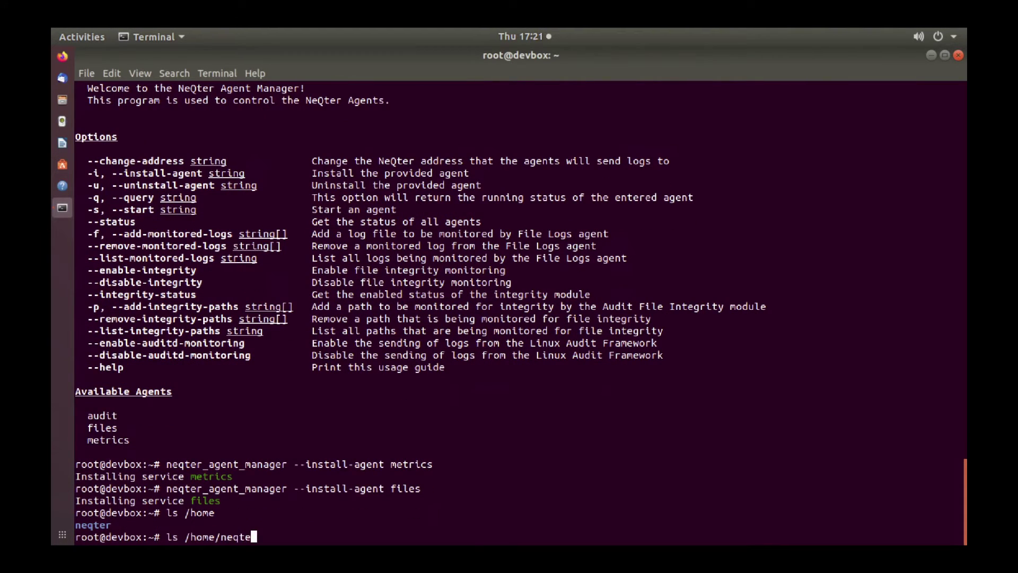
key(Return)
- List /home/neqter/Desktop and its Example folder, which contains Untitled 1.odt
key(Up)
text(/)
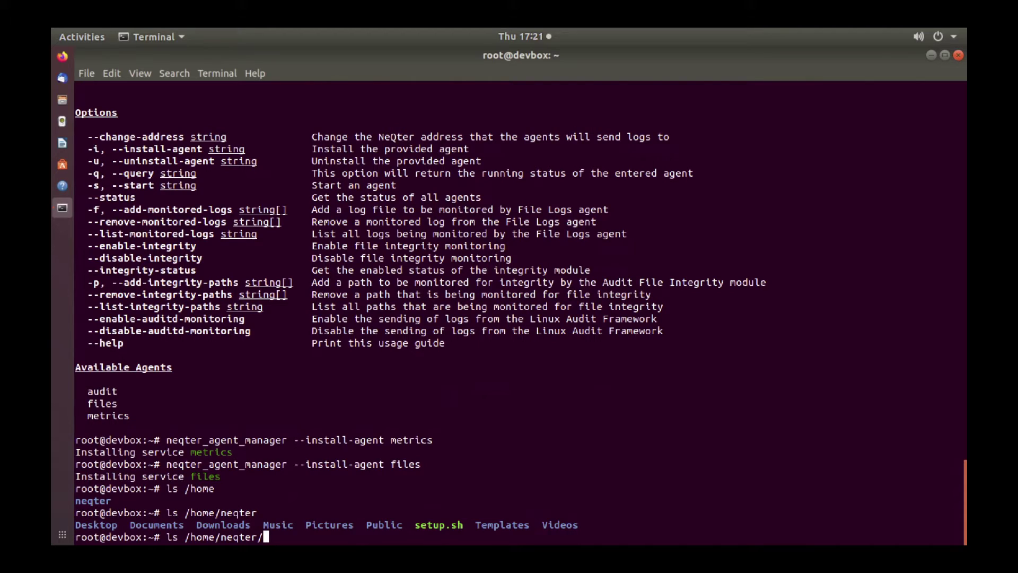
text(Desktop)
key(Return)
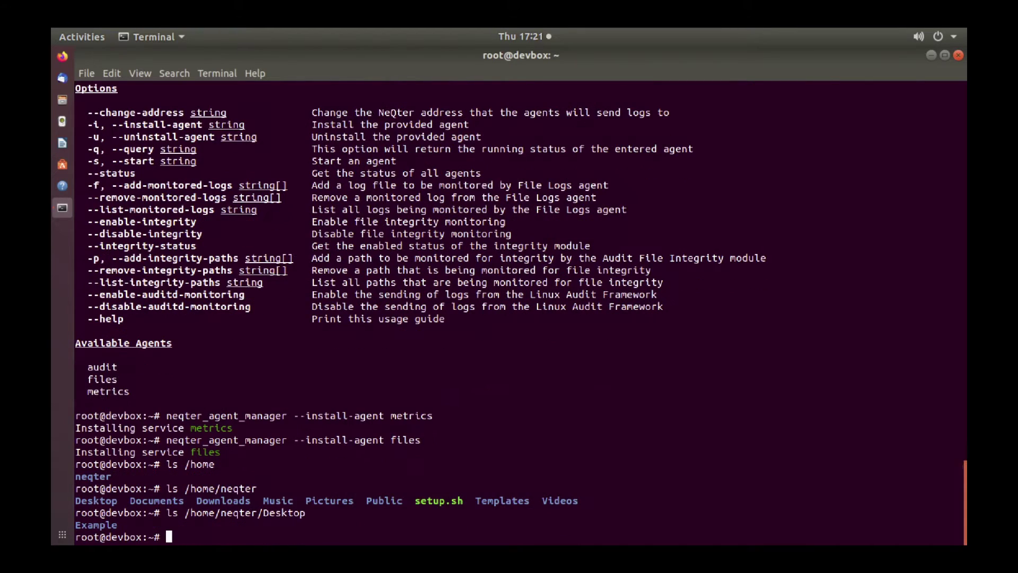
key(Up)
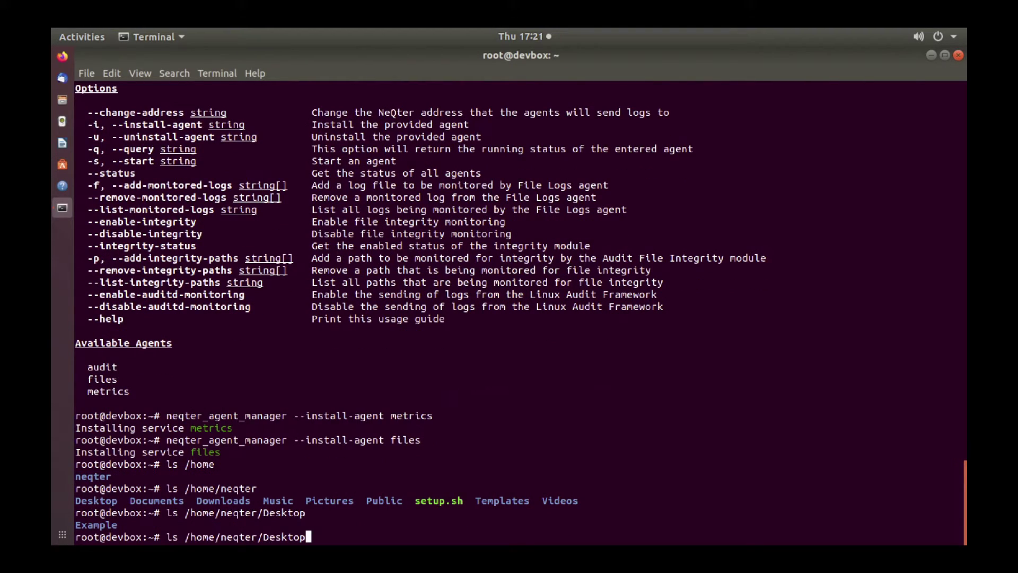
text(/Example)
key(Return)
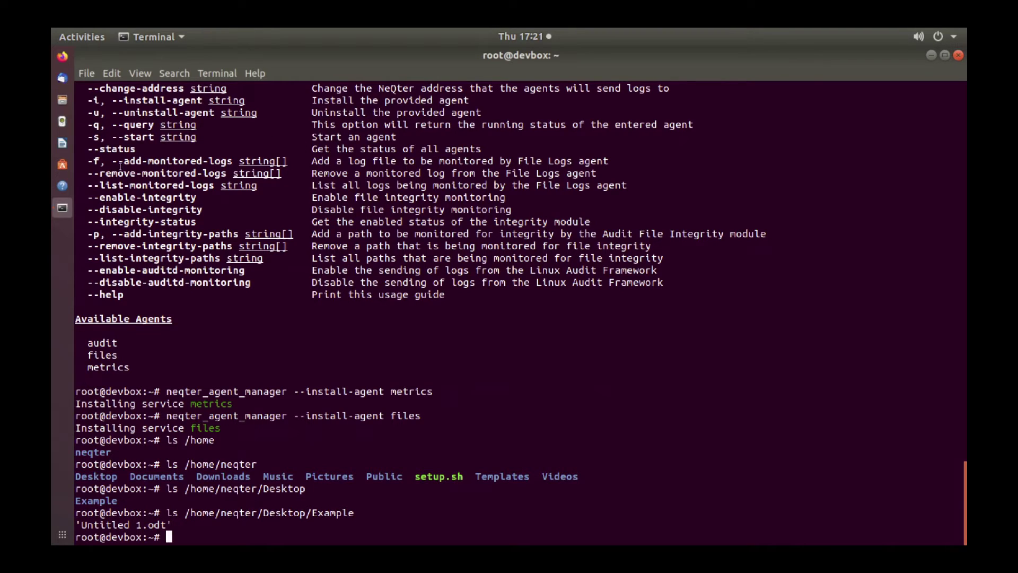
drag(115, 158, 378, 161)
click(469, 166)
- Add /home/neqter/Desktop/Example as a monitored log path with neqter_agent_manager --add-monitored-logs
text(neqter_agent_manag)
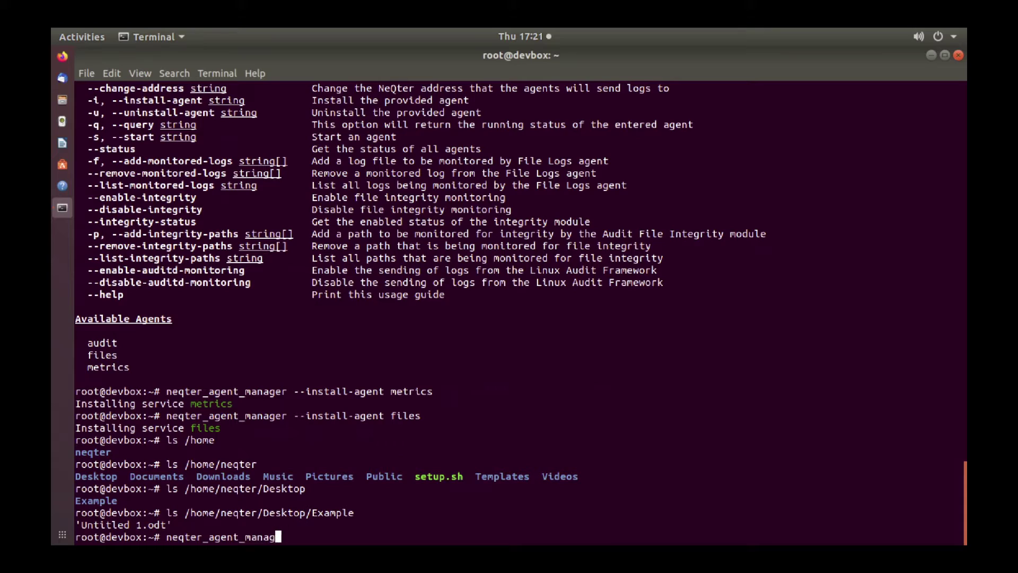
text(er --add-monitor)
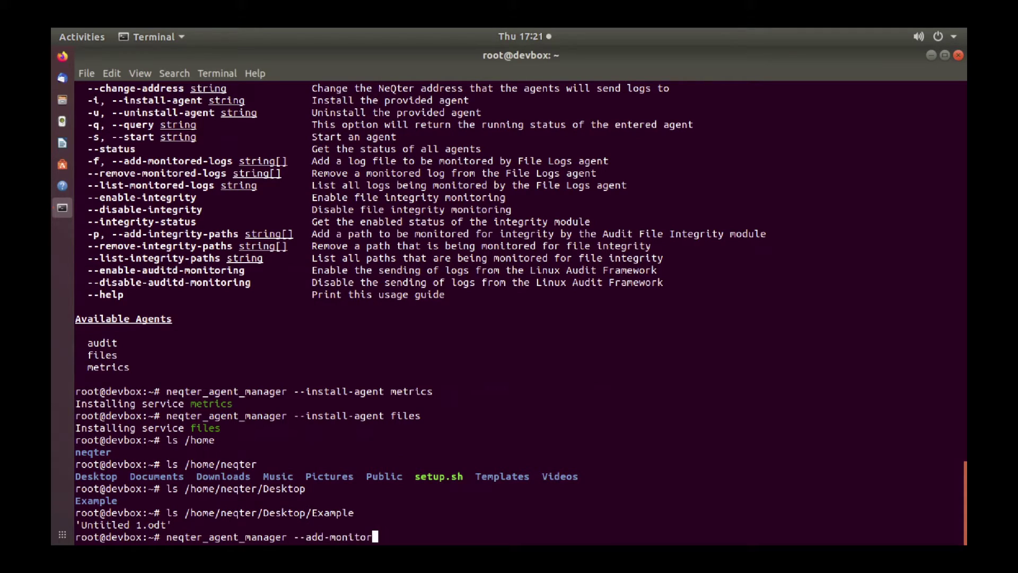
text(ed-logs /home/neqter/Dek)
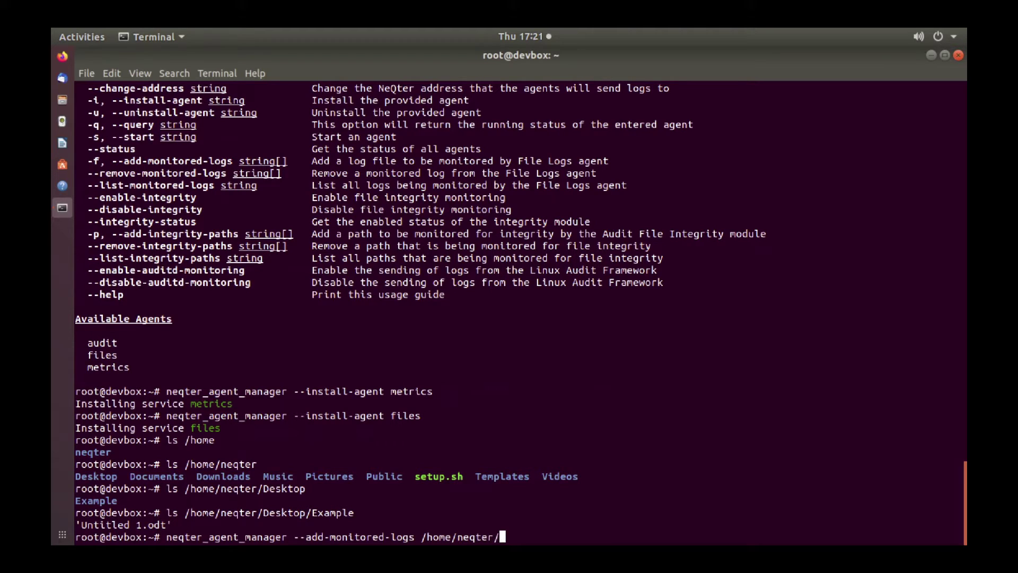
key(BackSpace)
text(sktopEx)
key(BackSpace)
key(BackSpace)
text(/Example)
key(Return)
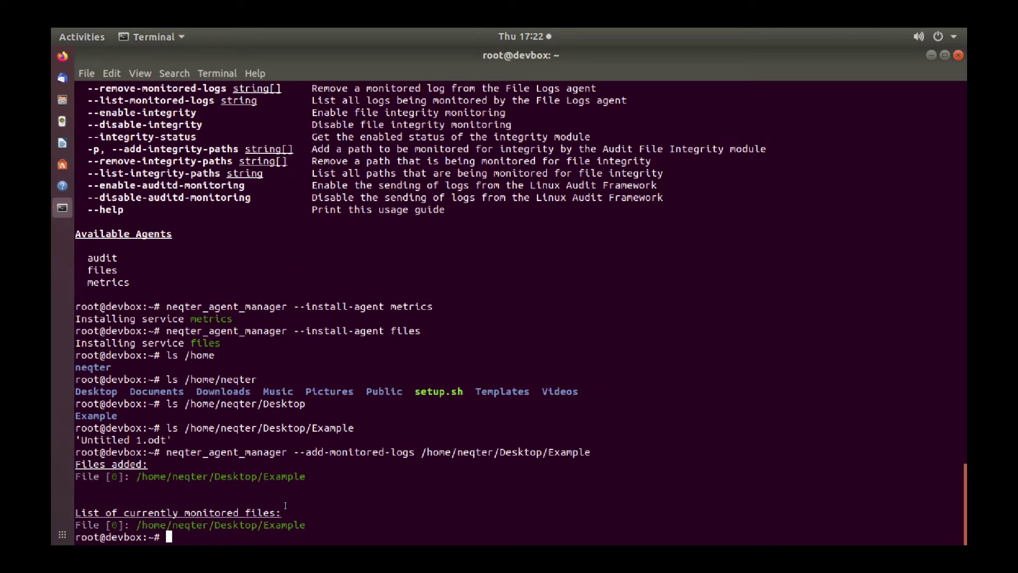
- Install the audit agent with neqter_agent_manager -i audit
text(neqter_agent_manager -)
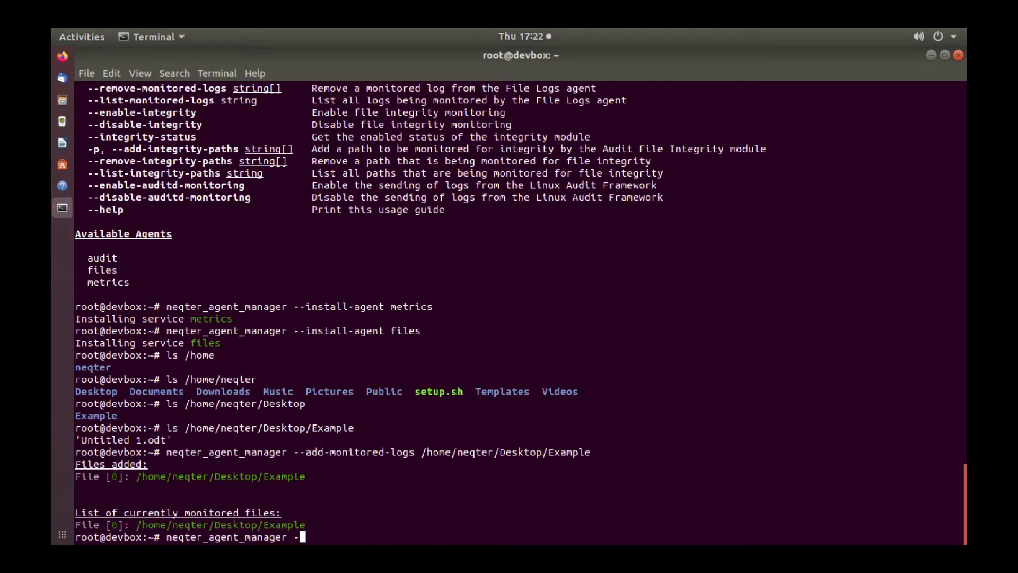
scroll(285, 504, up, 4)
text(i audit)
key(Return)
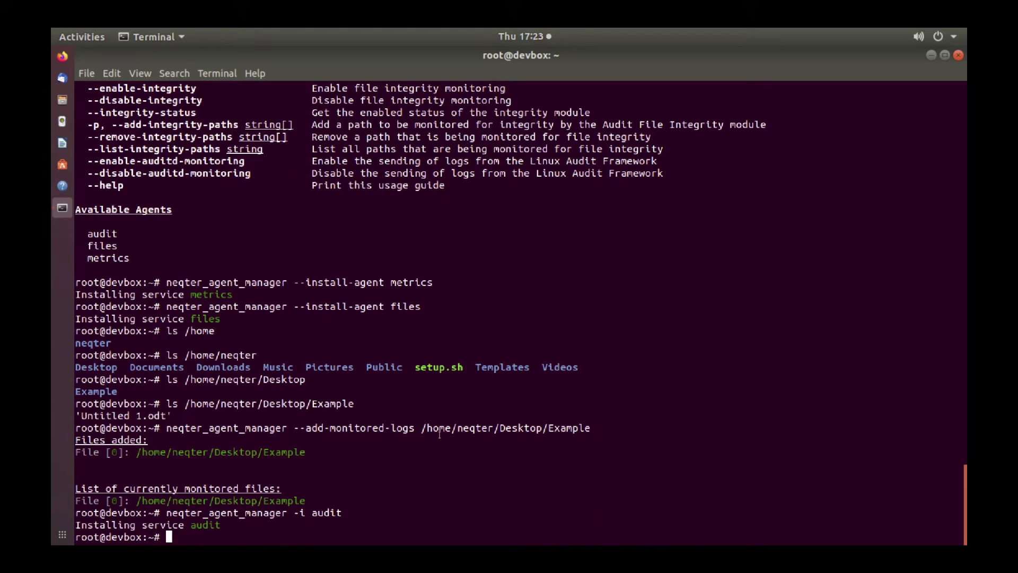
drag(308, 426, 560, 428)
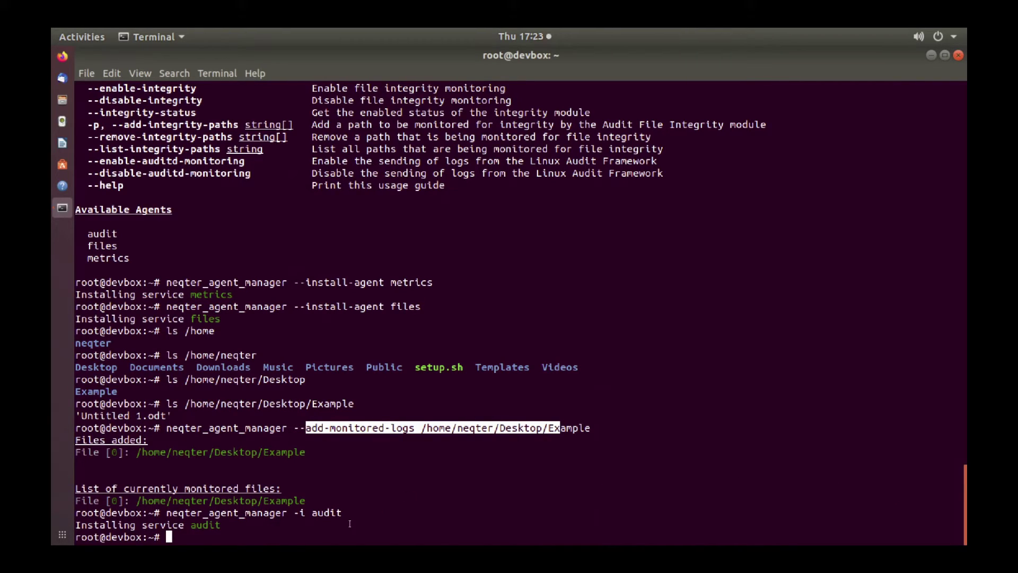
- Run neqter_agent_manager --add-integrity-paths /home/neqter/Desktop/Example to add it as integrity path [5]
click(336, 533)
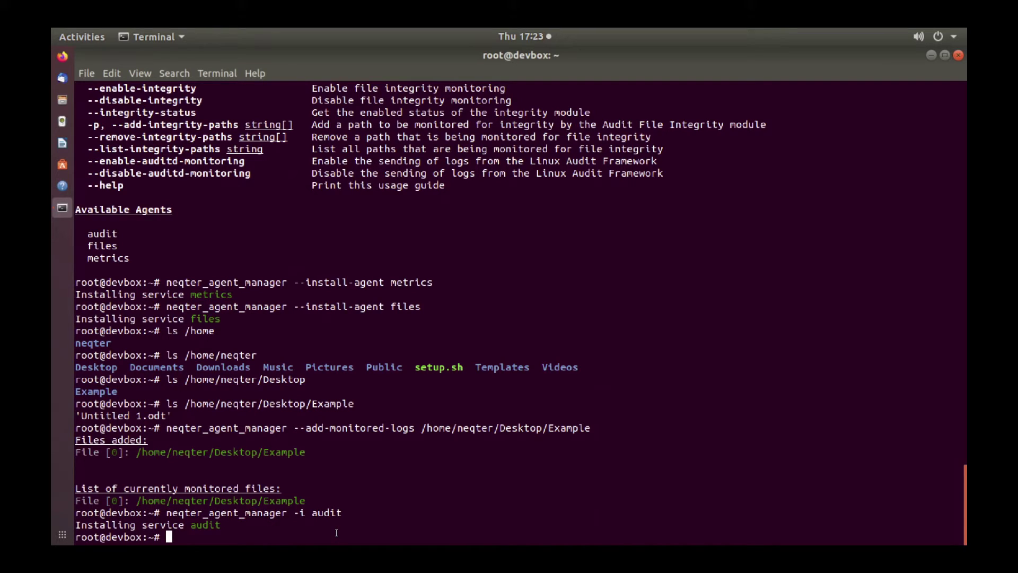
text(neqter_agent_manager --add-monitored-logs /home/neqter/Desktop/Example)
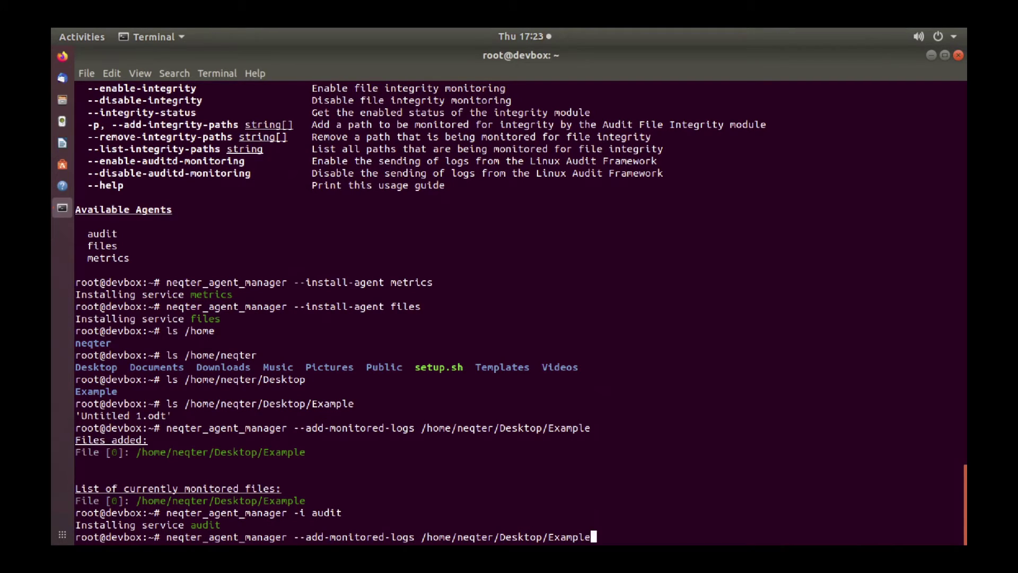
key(Left)
key(Left)
key(Left)
key(Left)
key(Left)
key(Left)
key(Left)
key(Left)
key(Left)
key(Left)
key(Left)
key(Left)
key(Left)
key(Left)
key(Left)
key(Left)
key(Left)
key(Left)
key(Left)
key(Left)
key(Left)
key(Left)
key(Left)
key(BackSpace)
key(BackSpace)
key(BackSpace)
key(BackSpace)
key(BackSpace)
key(BackSpace)
key(BackSpace)
key(BackSpace)
key(BackSpace)
key(BackSpace)
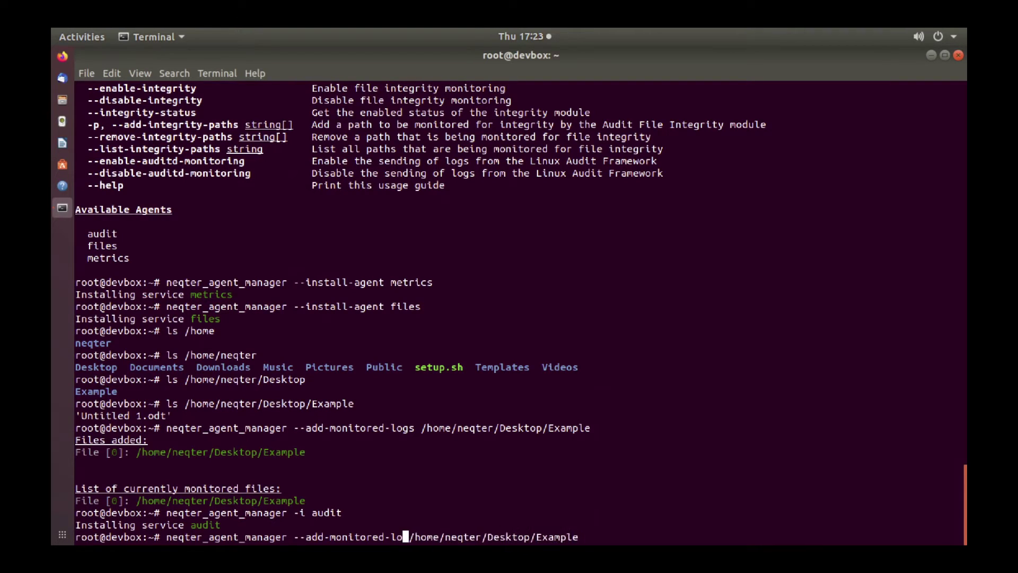
key(BackSpace)
key(BackSpace)
key(BackSpace)
key(BackSpace)
key(BackSpace)
key(BackSpace)
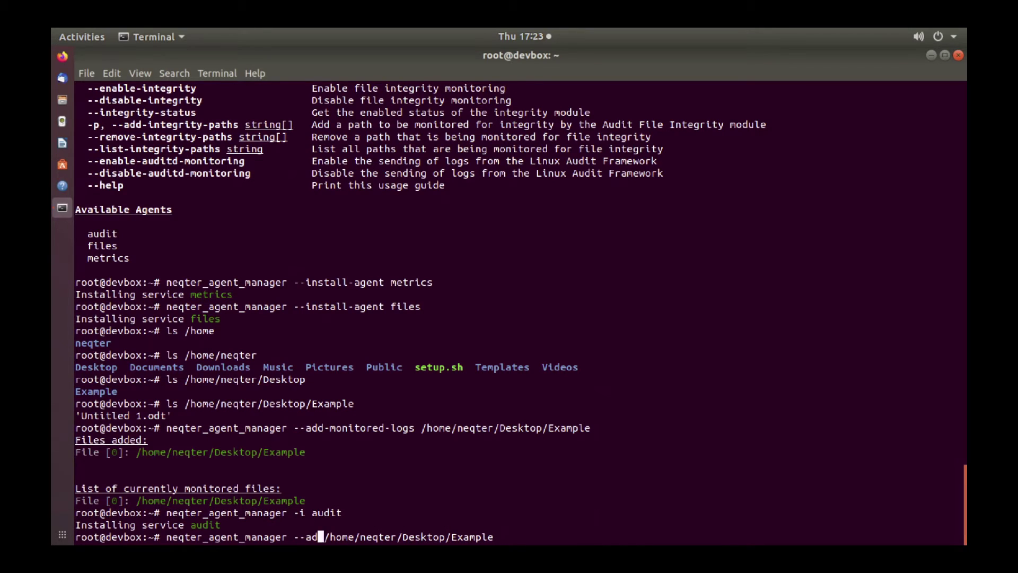
text(d-i)
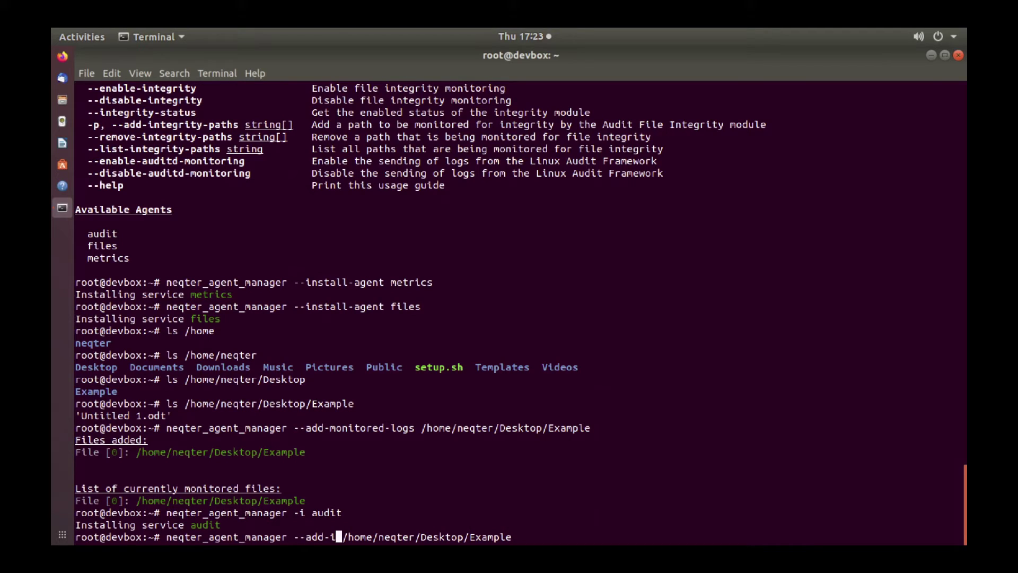
text(nte)
text(grity-p)
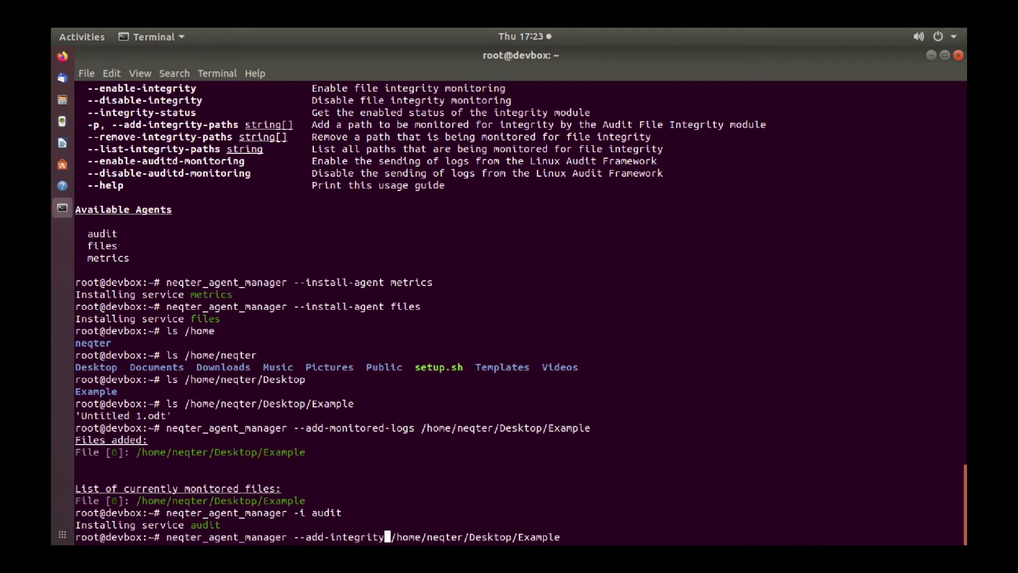
text(aths)
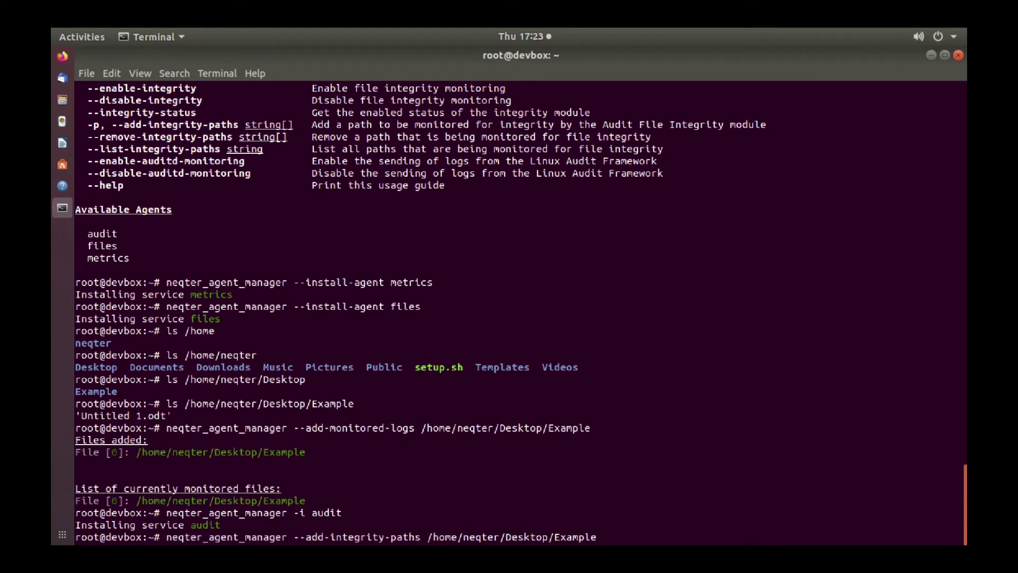
key(Return)
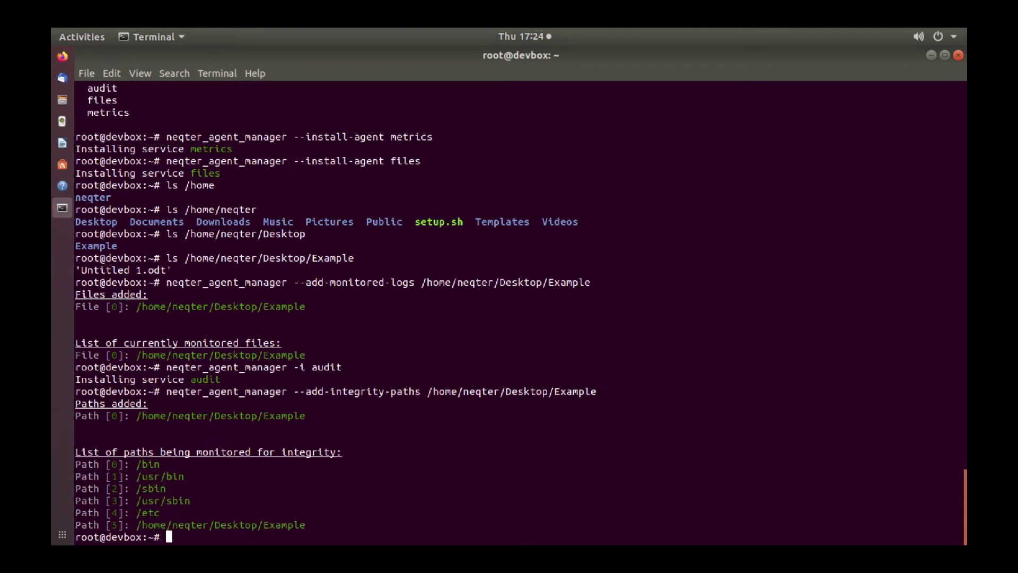
- Run neqter_agent_manager --status to check every agent's state
text(neqter_agent_manager -)
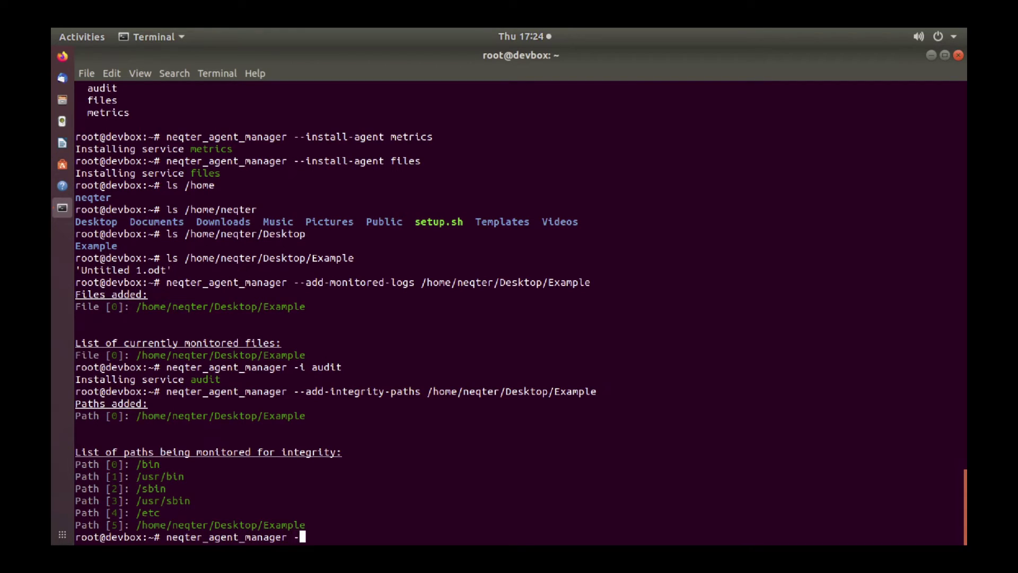
text(-status)
key(Return)
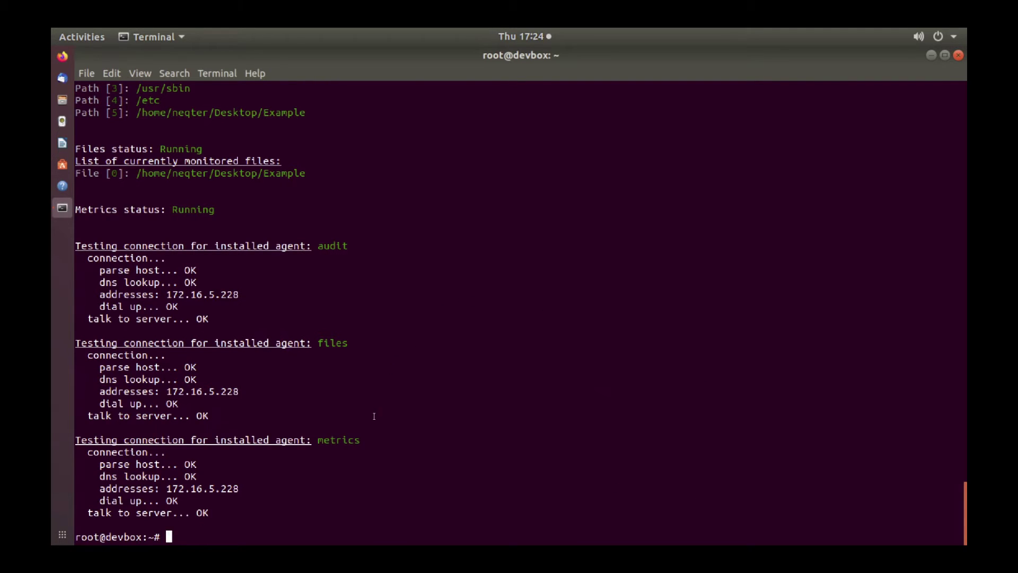
drag(251, 496, 228, 325)
scroll(228, 324, up, 2)
scroll(227, 325, up, 2)
- Review the status output's monitored Example file line and integrity-monitored paths list
click(329, 270)
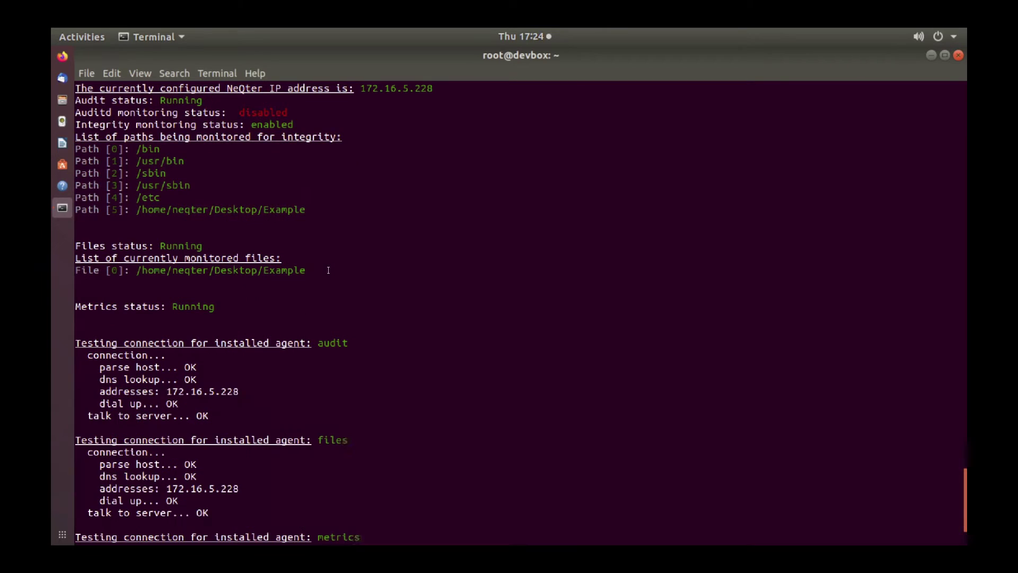
drag(262, 278, 90, 271)
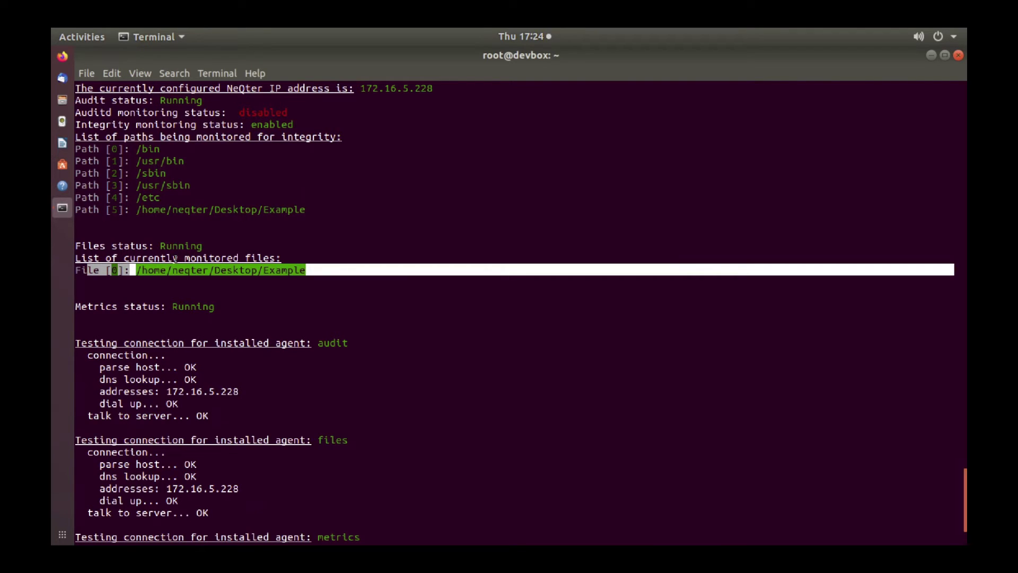
scroll(175, 259, up, 6)
click(313, 359)
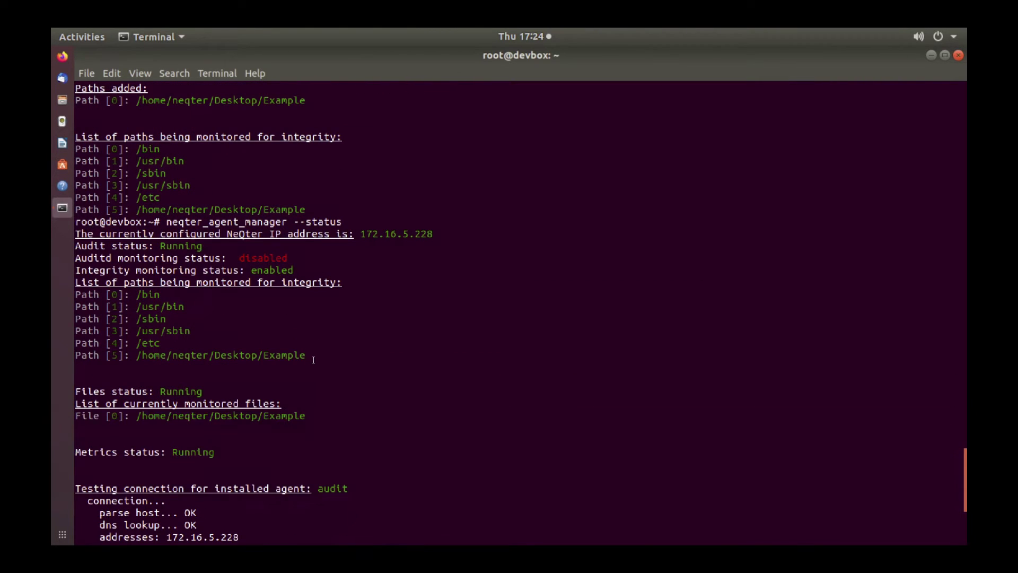
drag(312, 360, 56, 286)
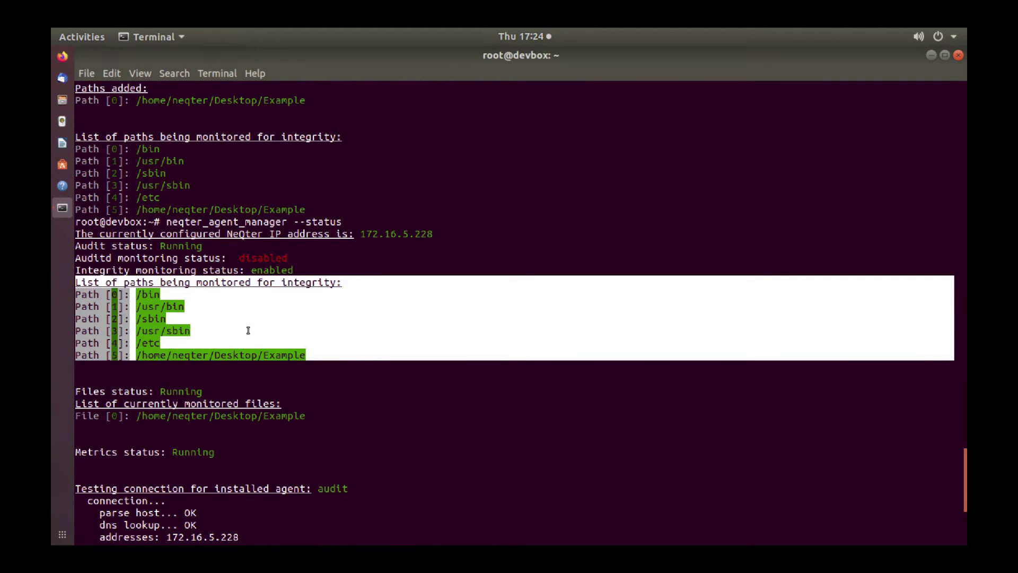
scroll(248, 331, up, 4)
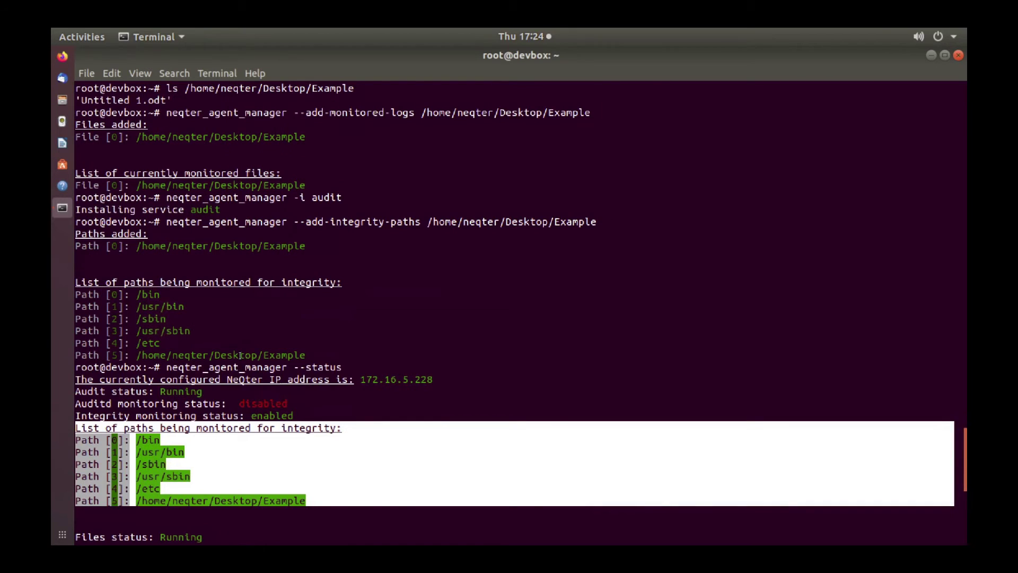
scroll(241, 355, up, 15)
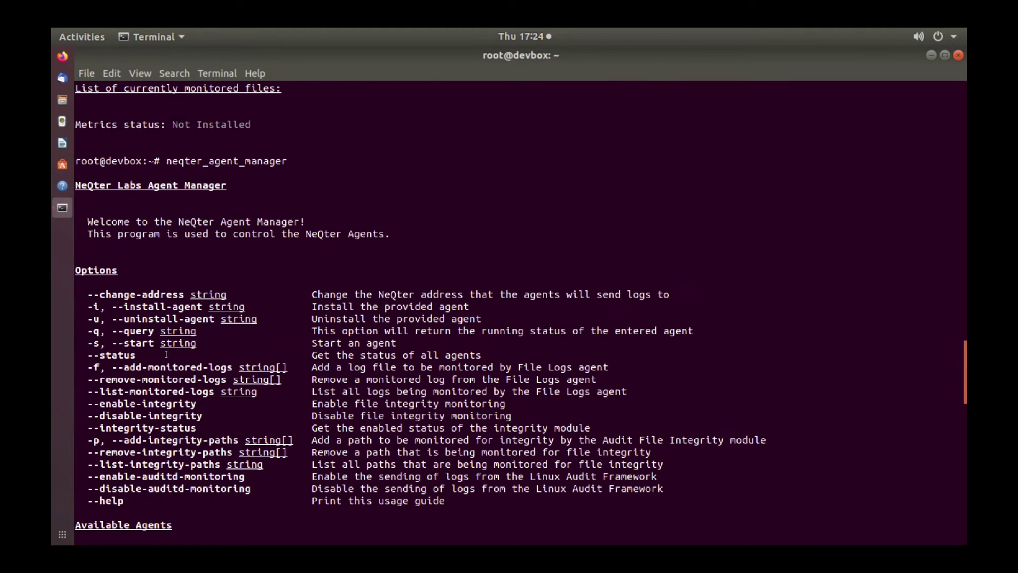
scroll(161, 354, down, 15)
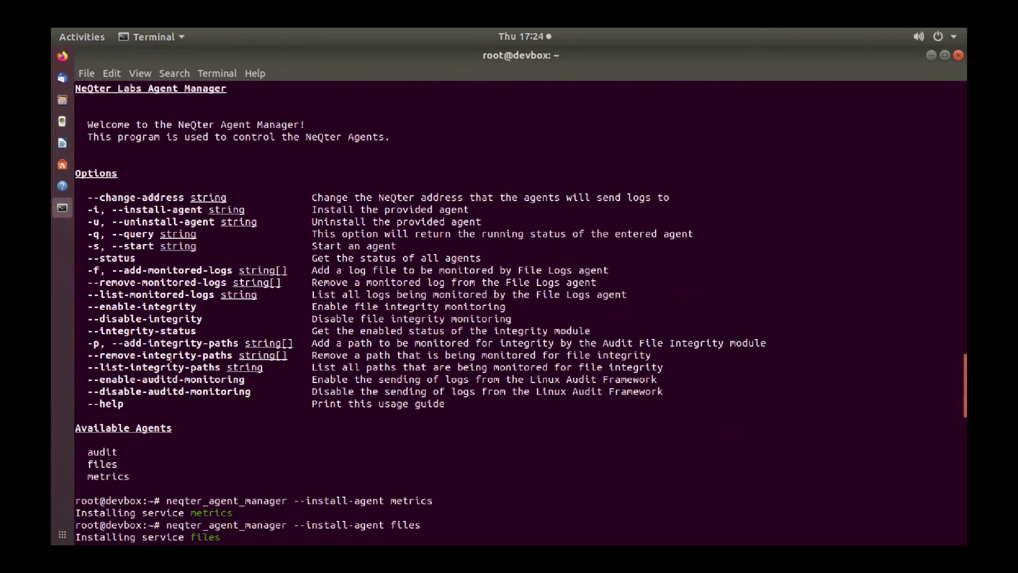
click(268, 450)
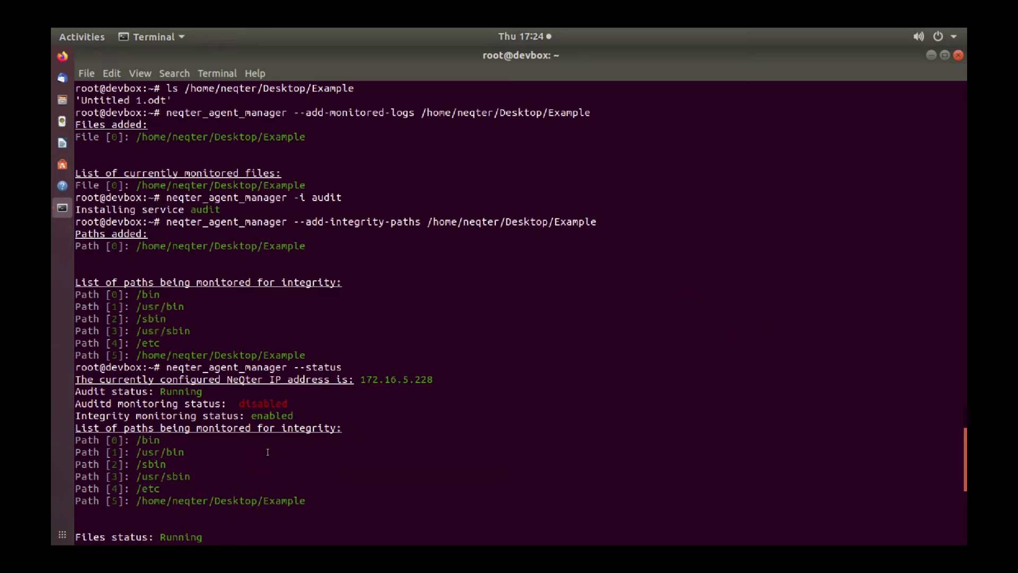
scroll(265, 456, down, 10)
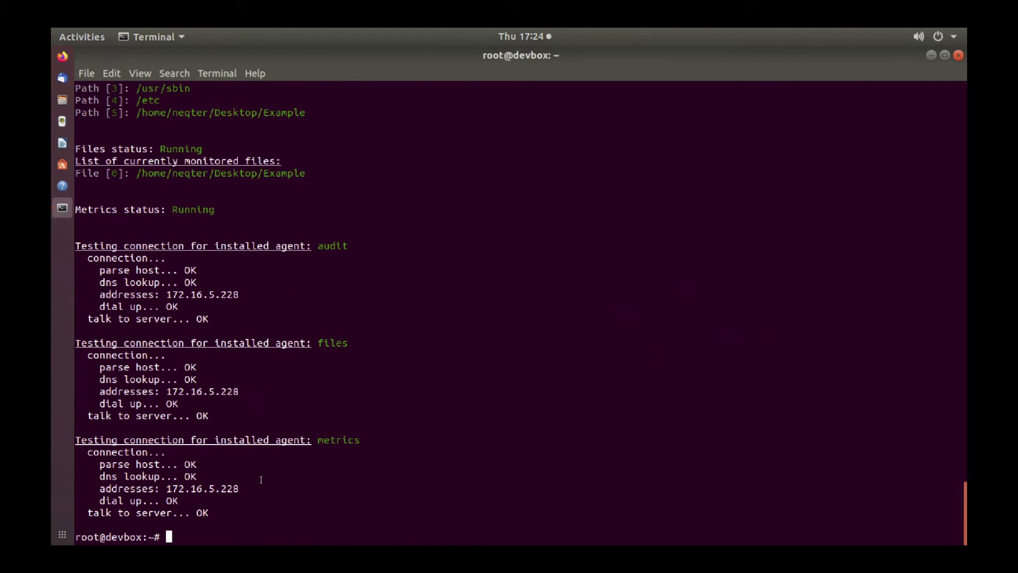
text(neqter_agent_manager -)
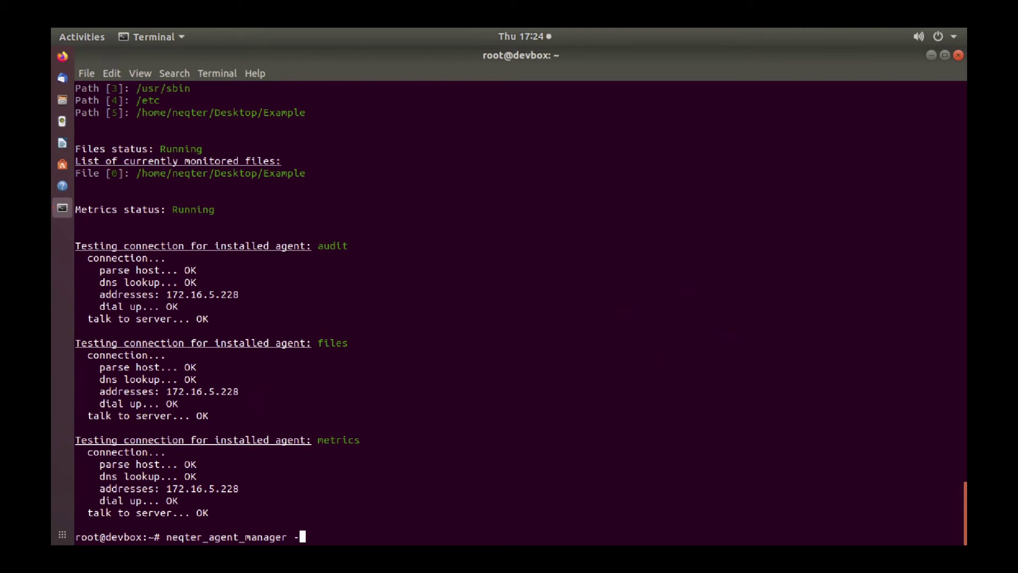
text(start)
scroll(322, 430, up, 8)
scroll(322, 430, down, 8)
- Start the audit agent with neqter_agent_manager --start audit
key(BackSpace)
key(BackSpace)
key(BackSpace)
key(BackSpace)
key(BackSpace)
key(BackSpace)
key(BackSpace)
key(BackSpace)
key(Return)
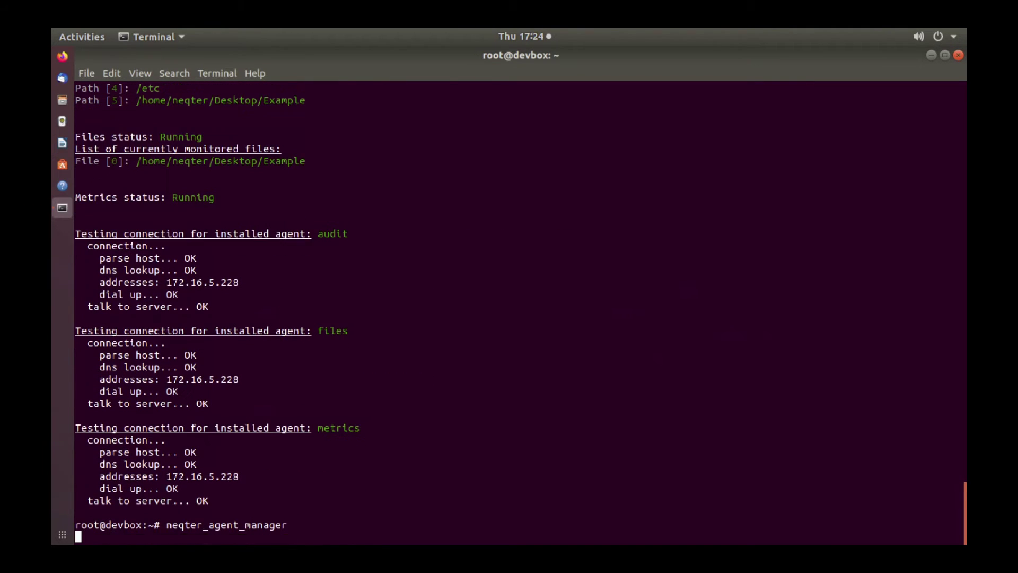
key(Up)
text(-)
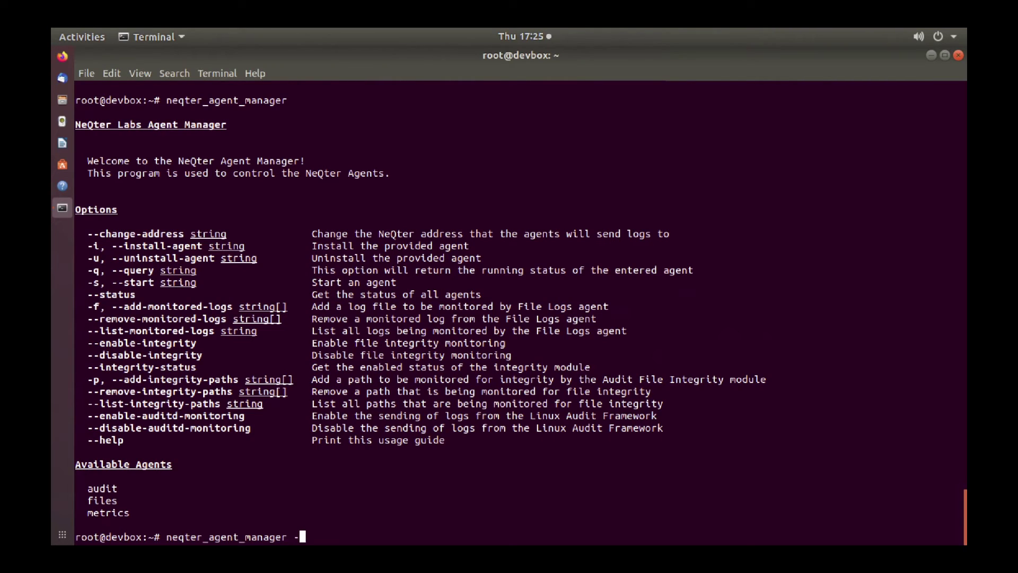
text(-start audit)
key(Return)
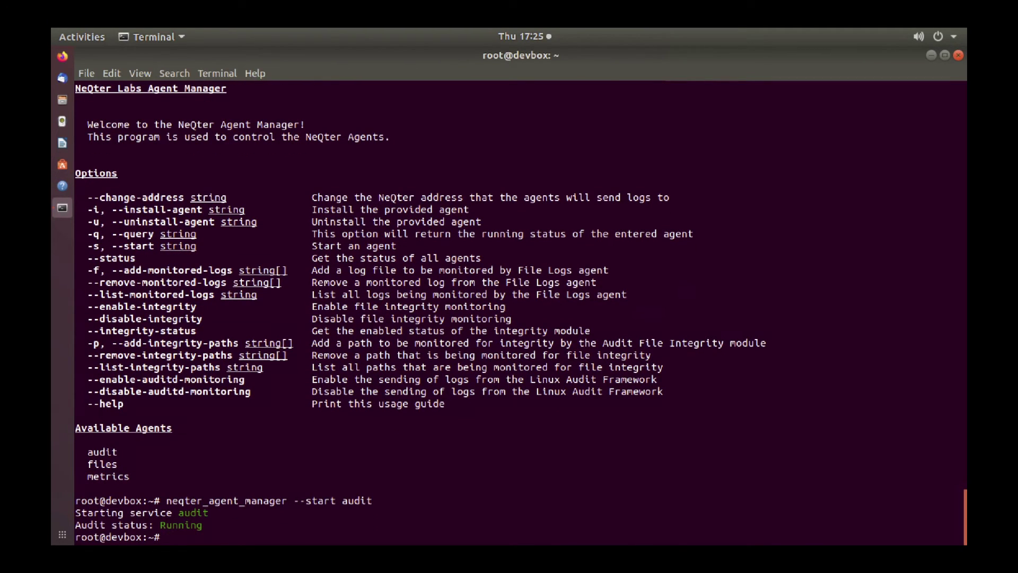
- Recheck all agents with neqter_agent_manager --status
key(Up)
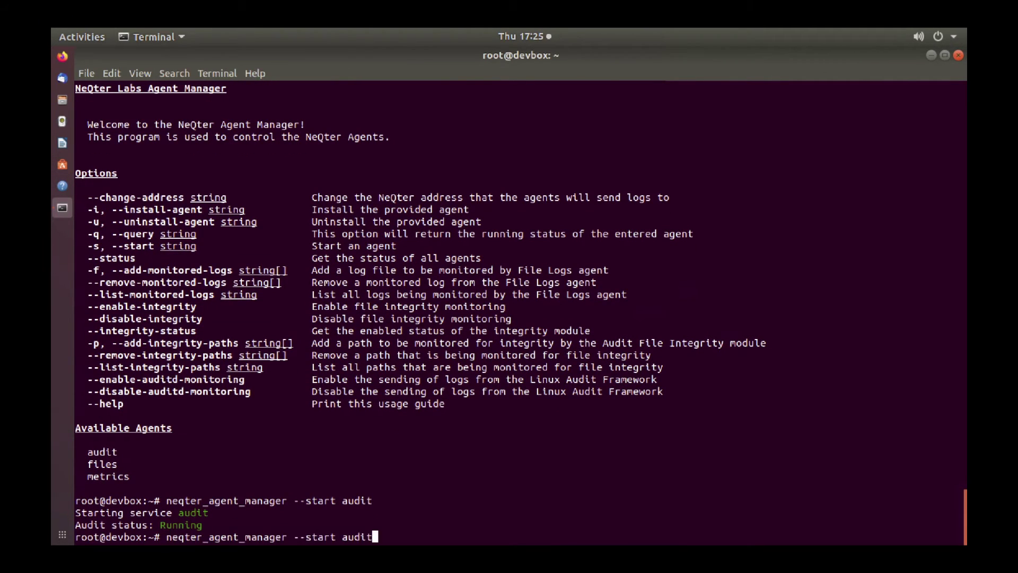
key(BackSpace)
key(BackSpace)
key(BackSpace)
key(BackSpace)
key(BackSpace)
key(BackSpace)
key(BackSpace)
key(BackSpace)
key(BackSpace)
key(BackSpace)
key(BackSpace)
text(status)
key(Return)
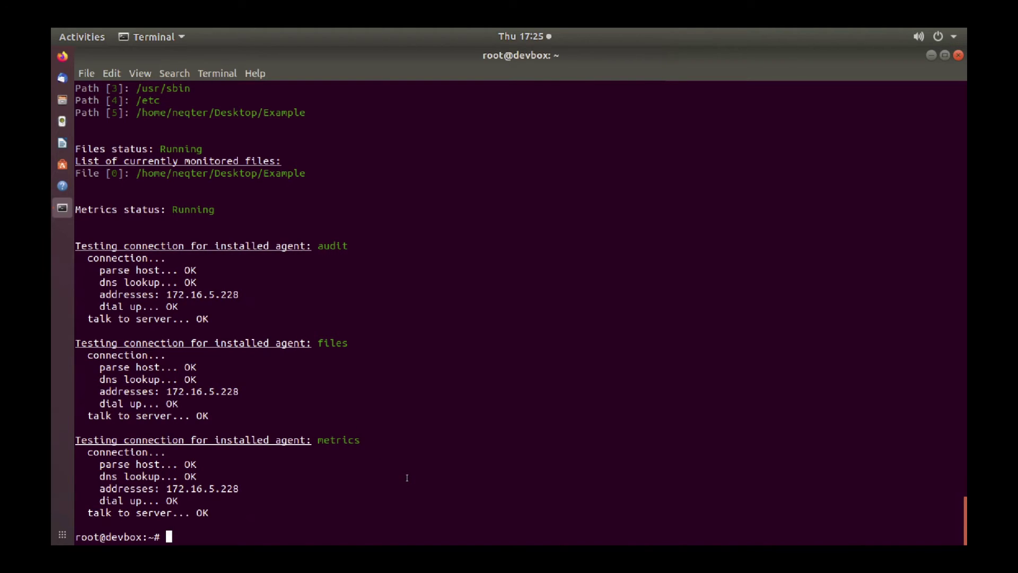
scroll(406, 478, up, 2)
scroll(406, 478, down, 2)
- Print the agent manager usage guide and prepare the --enable-auditd-monitoring command
text(neqter_agent_manager)
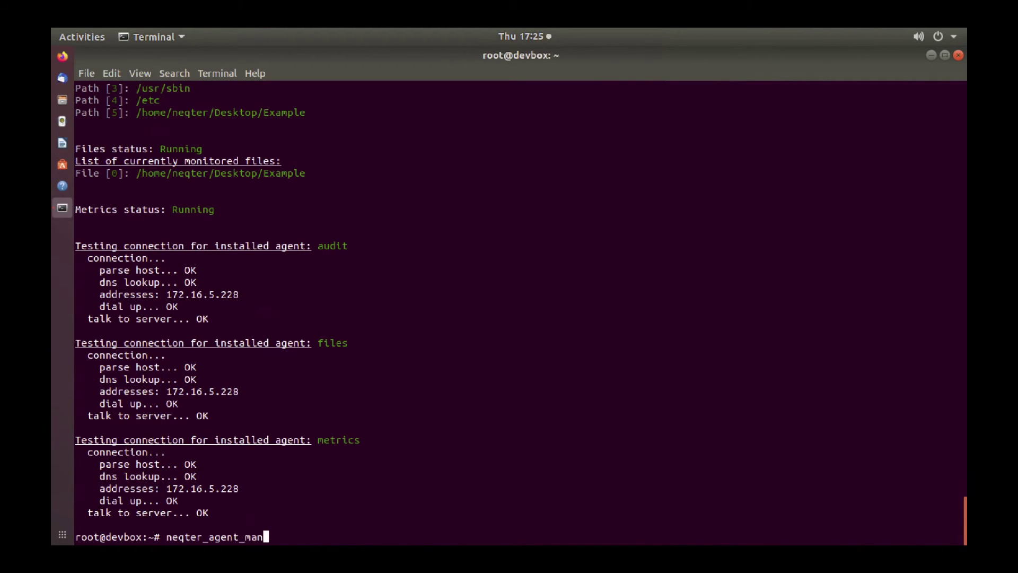
key(Return)
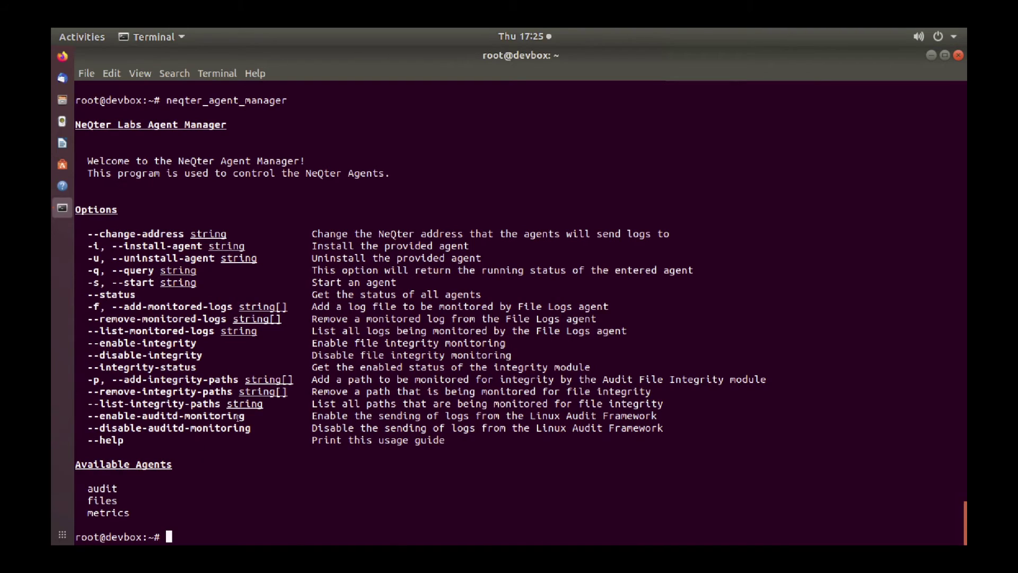
drag(324, 417, 570, 421)
click(570, 420)
text(neqter_agent_ma)
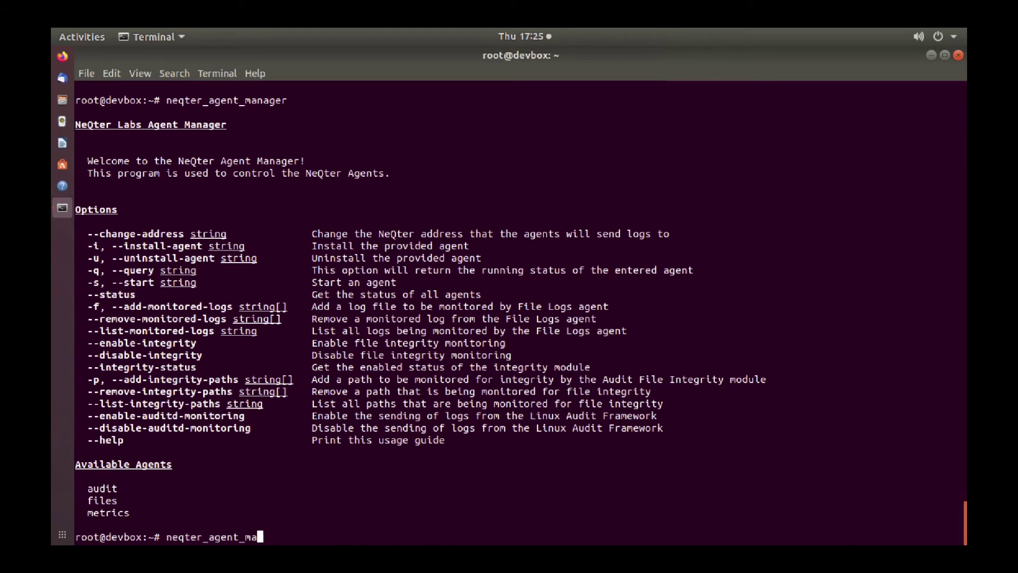
text(nager --enable-)
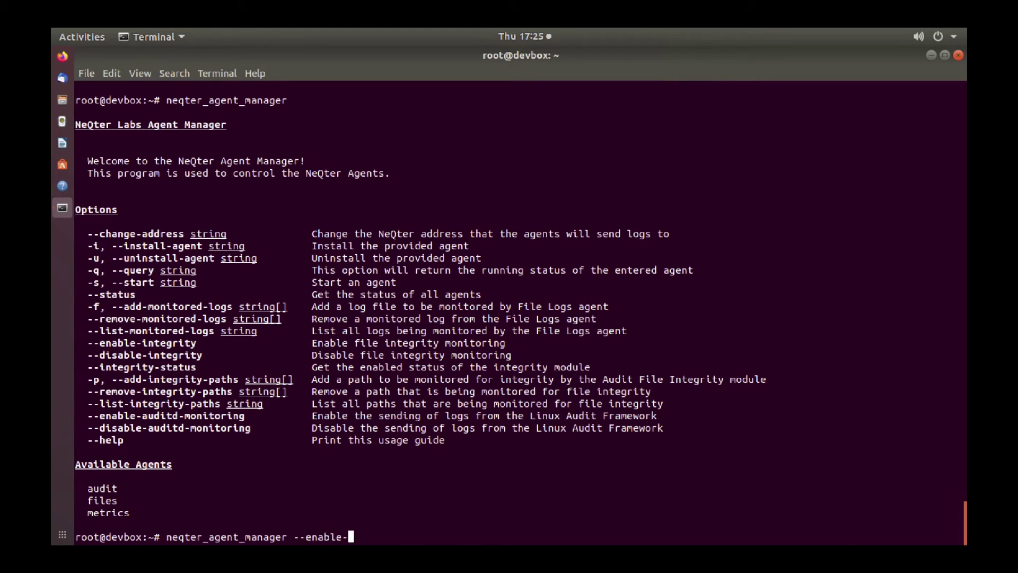
text(auditd-monitorin)
text(g)
- Enable auditd monitoring, then confirm it as enabled in the --status output
key(Return)
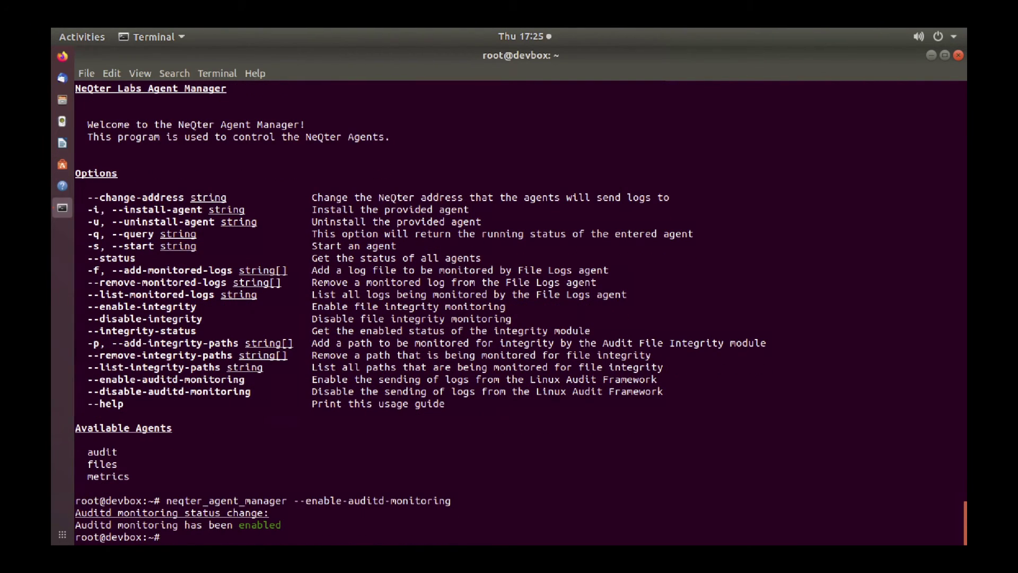
key(Up)
key(BackSpace)
key(BackSpace)
key(BackSpace)
key(BackSpace)
key(BackSpace)
key(BackSpace)
key(BackSpace)
key(BackSpace)
key(BackSpace)
key(BackSpace)
key(BackSpace)
key(BackSpace)
key(BackSpace)
key(BackSpace)
key(BackSpace)
key(BackSpace)
key(BackSpace)
key(BackSpace)
key(BackSpace)
key(BackSpace)
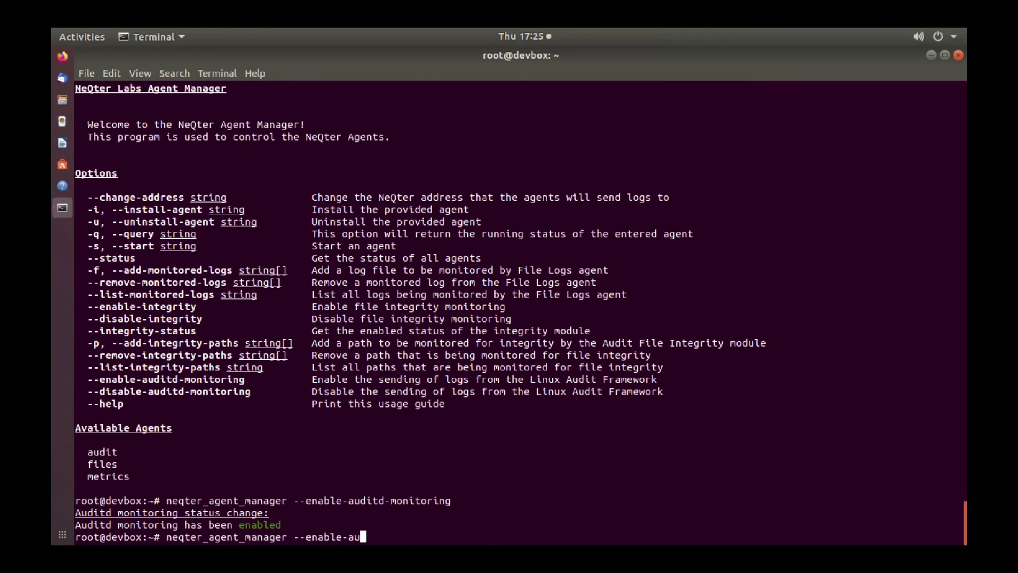
key(BackSpace)
text(status)
key(Return)
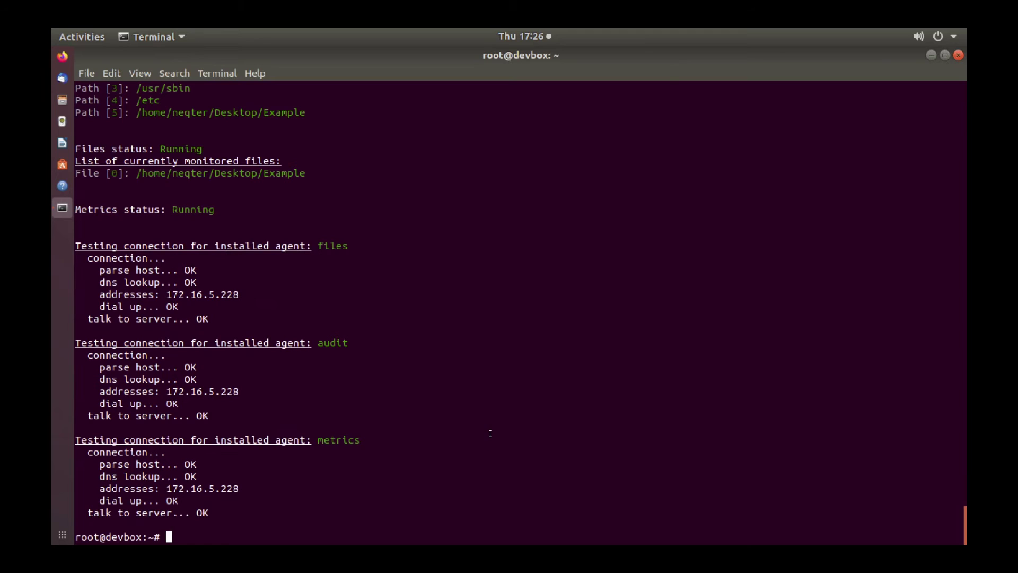
scroll(490, 433, up, 3)
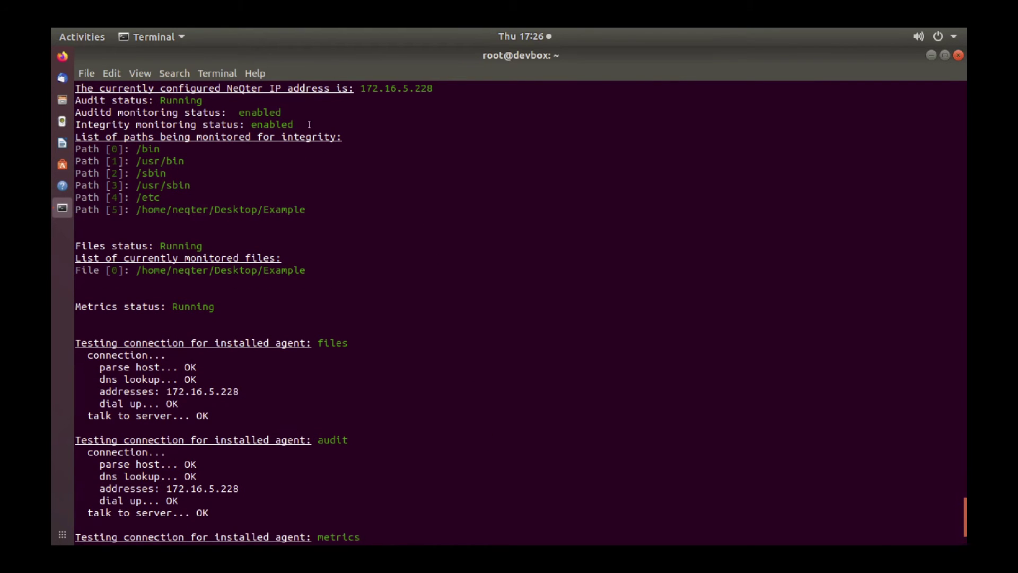
drag(236, 112, 141, 113)
click(405, 258)
scroll(406, 257, down, 3)
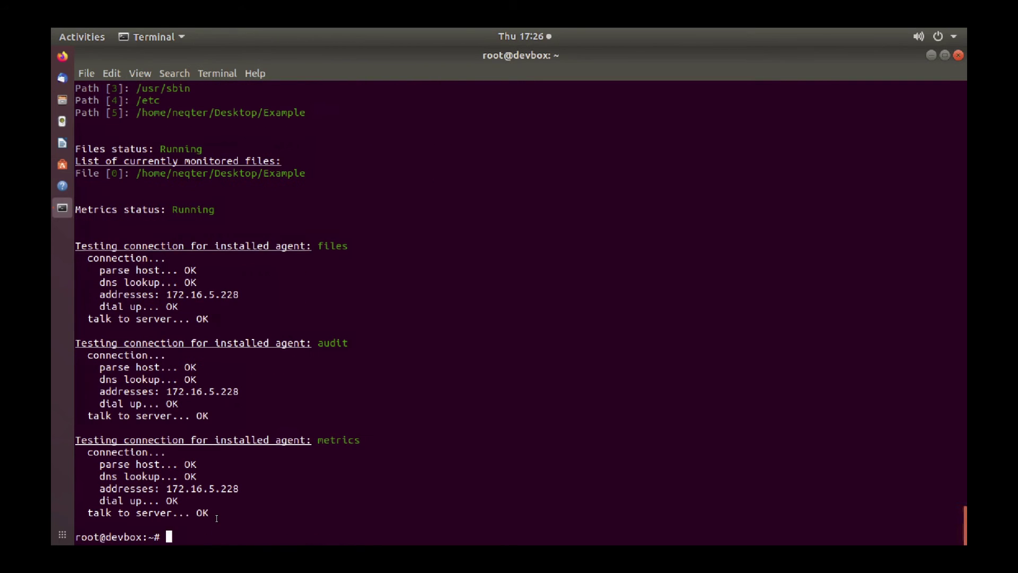
- Rerun neqter_agent_manager alone to show its usage guide options list
key(Up)
key(Up)
key(Up)
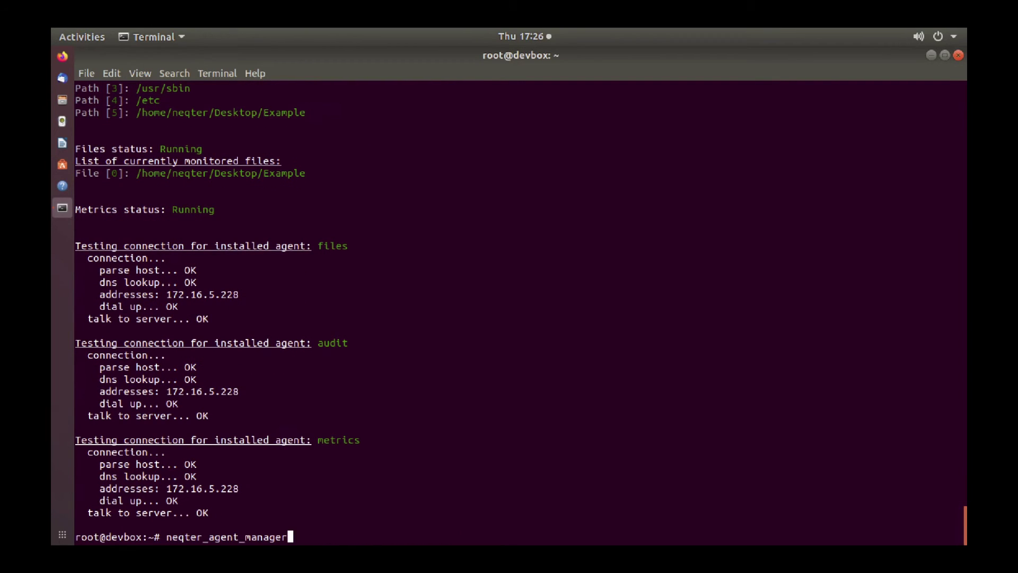
key(Return)
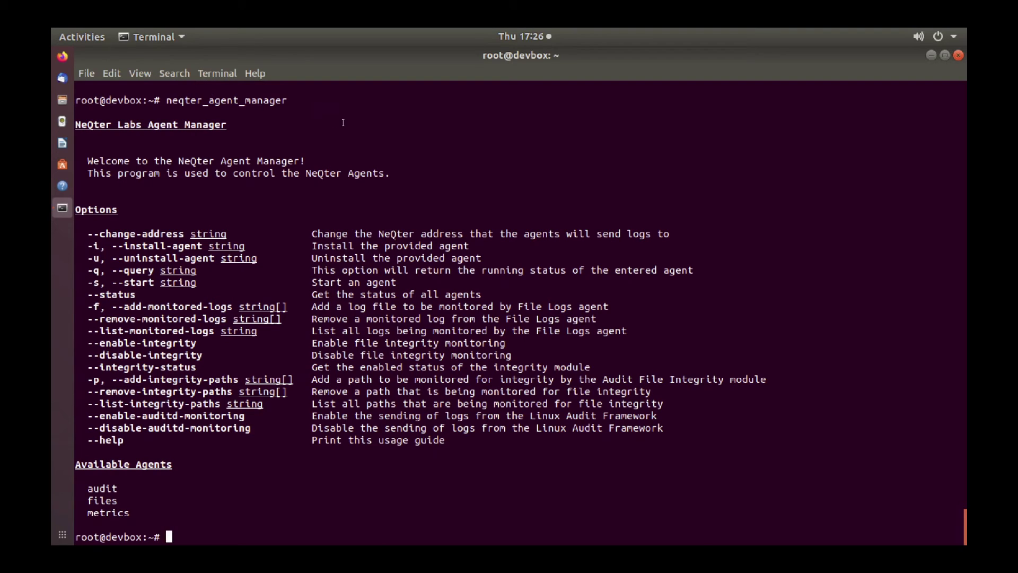
drag(111, 233, 429, 496)
- Open Inventory and AgentsV2 > OCS Inventory Agent Installer and launch OCS-NG-Windows-Agent-Setup
click(429, 496)
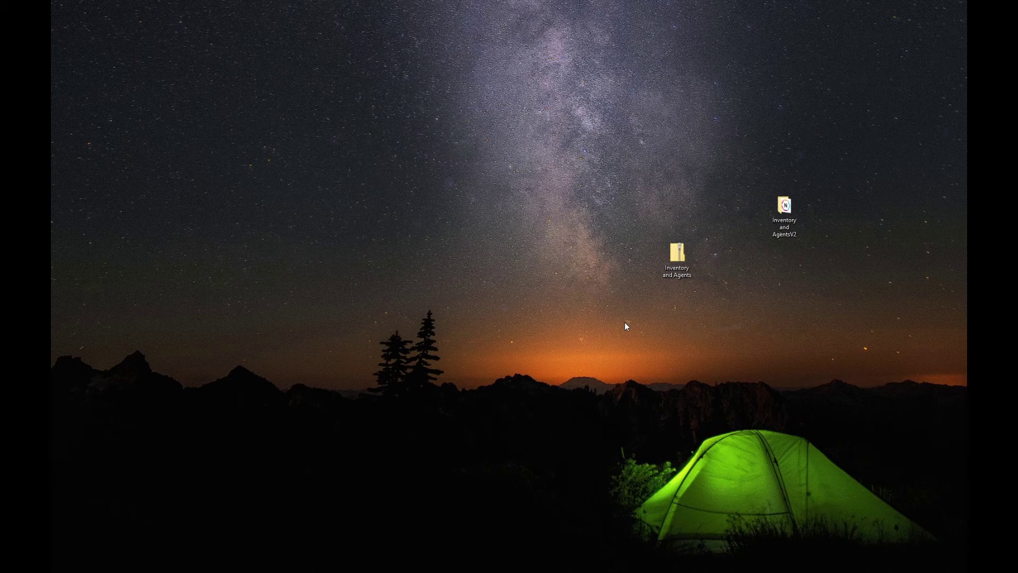
double_click(782, 235)
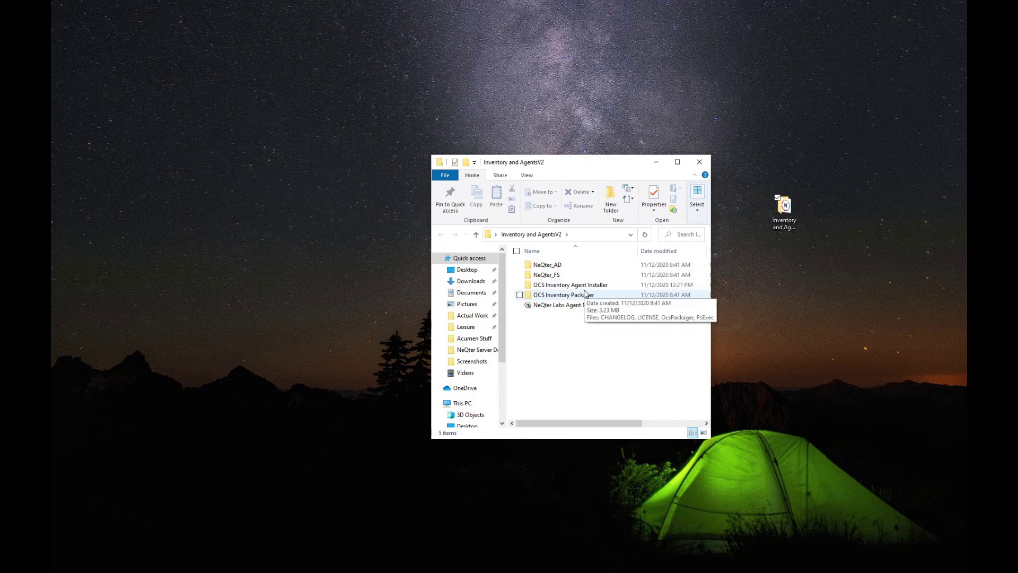
double_click(584, 285)
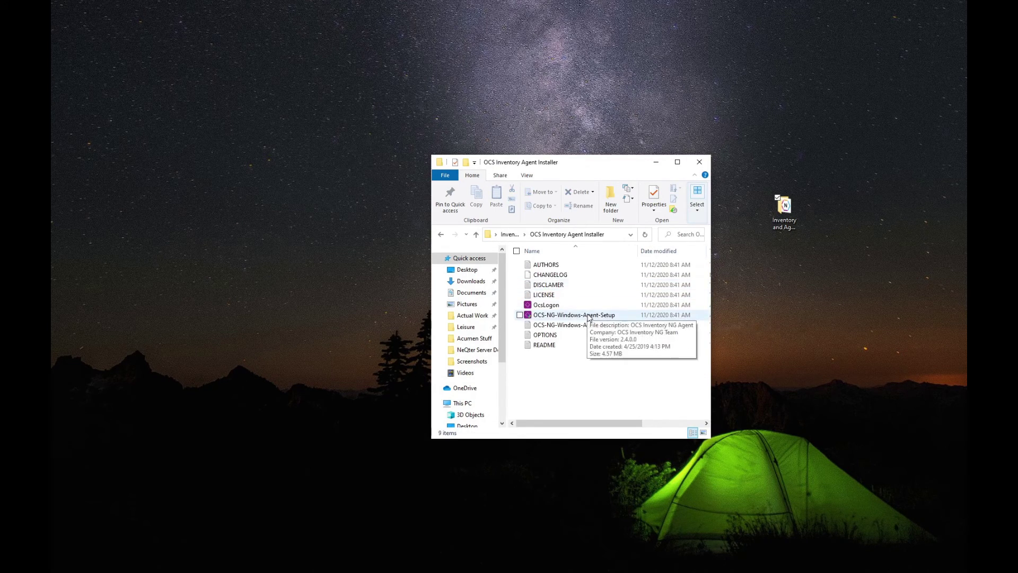
double_click(587, 316)
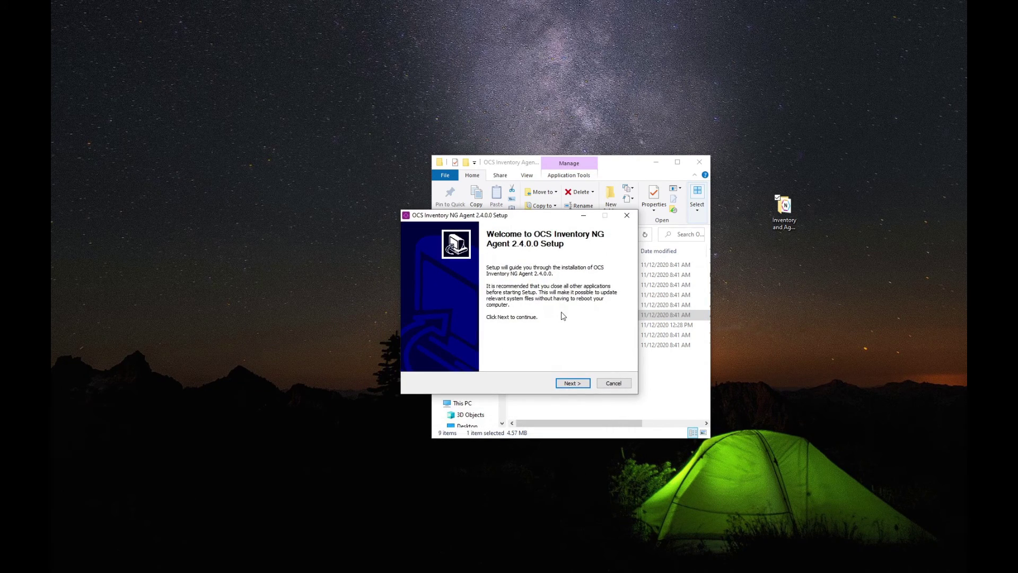
- Get past the welcome page, accept the licence, and keep the default components
click(572, 382)
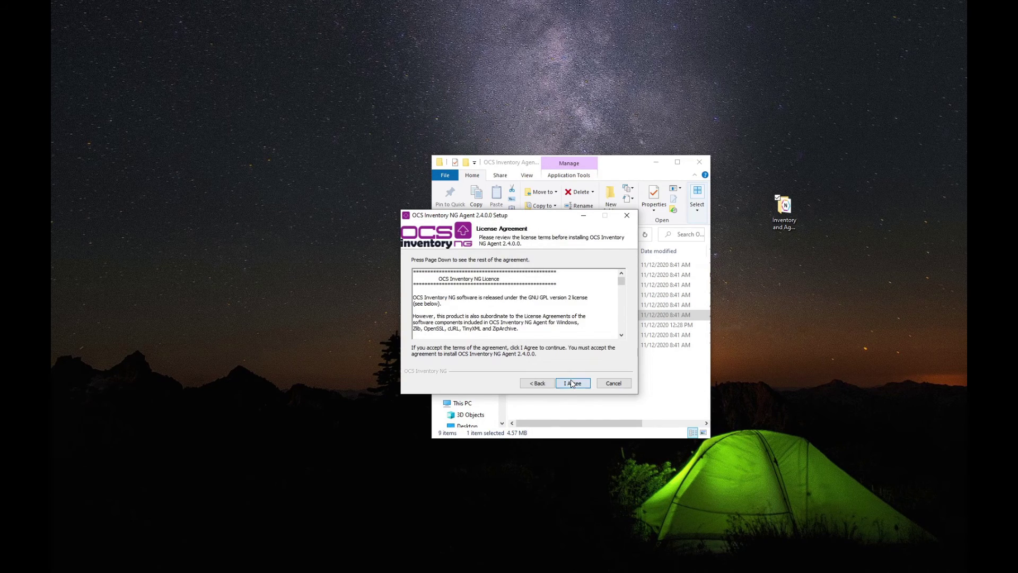
click(572, 382)
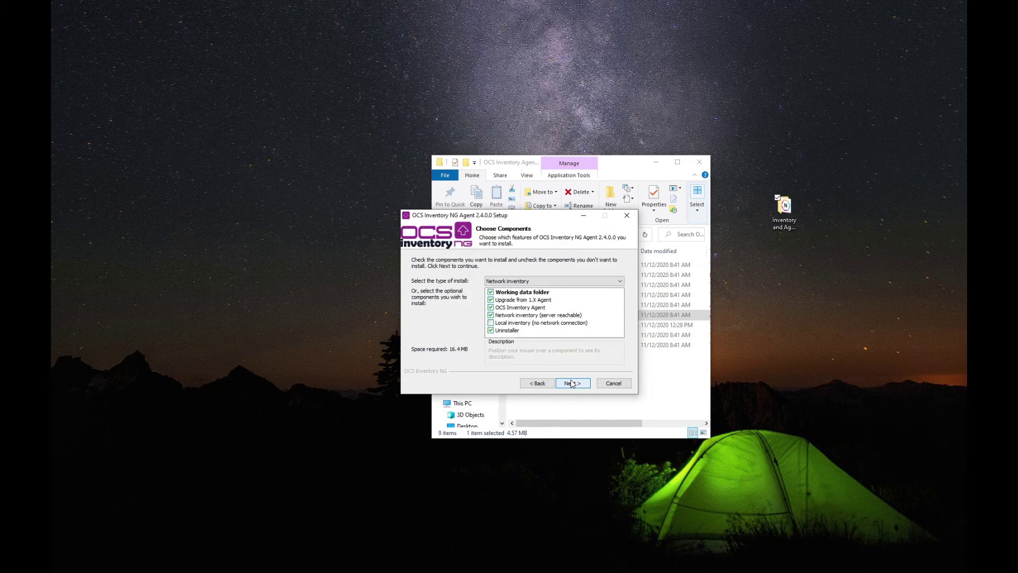
click(365, 267)
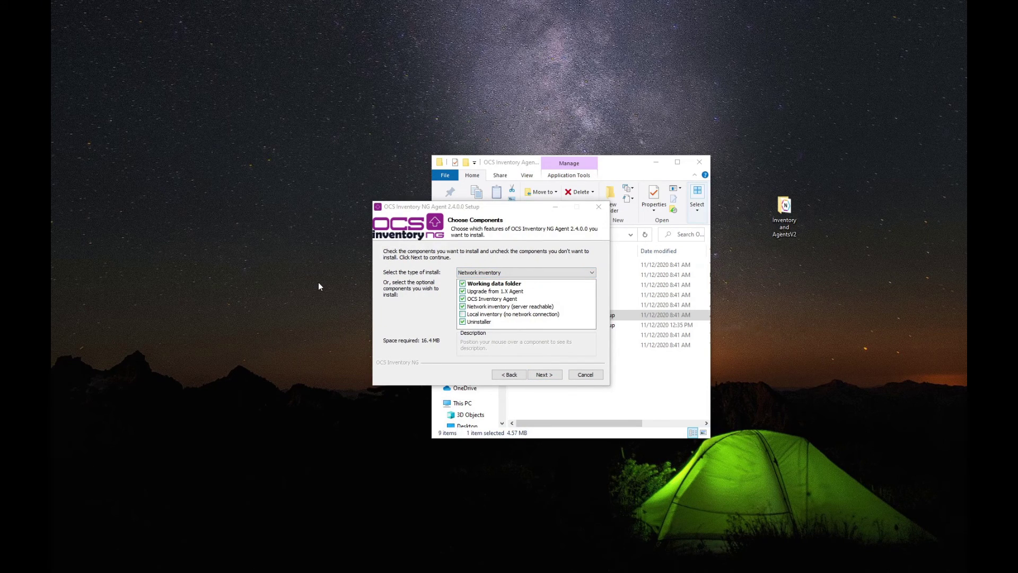
click(554, 375)
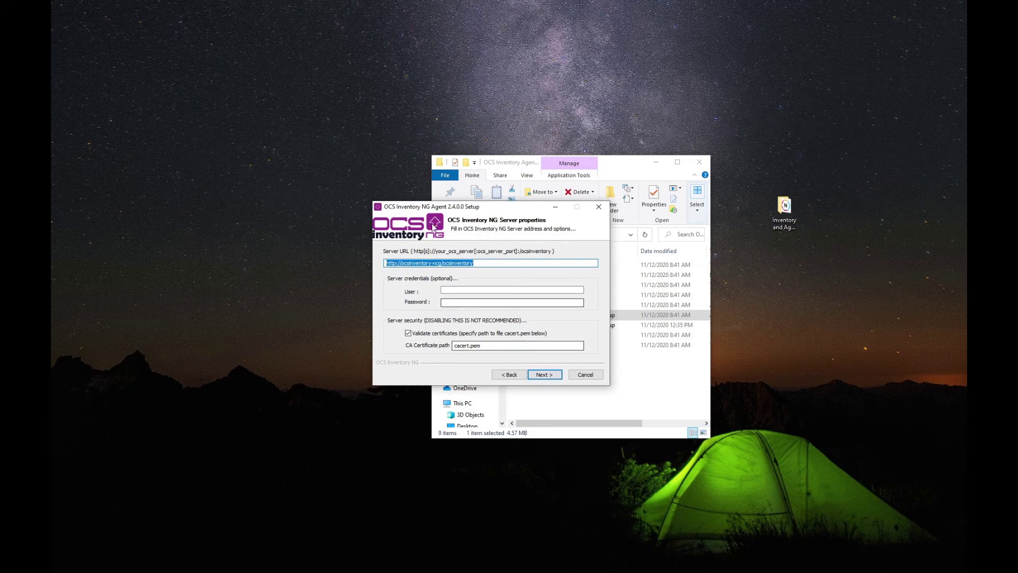
click(442, 263)
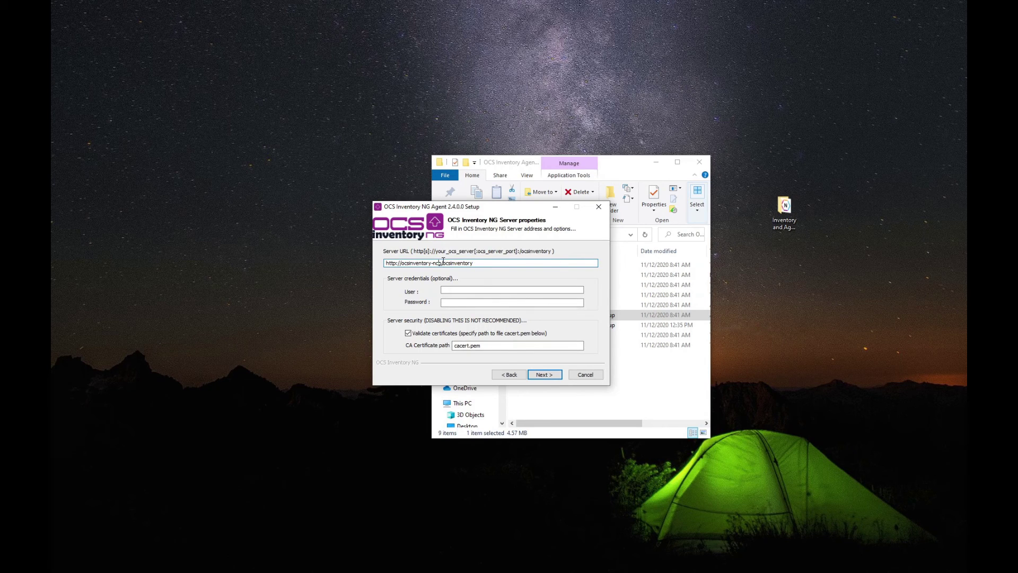
drag(443, 262, 401, 263)
key(BackSpace)
text(172.16.5.22)
text(8:5000)
click(463, 289)
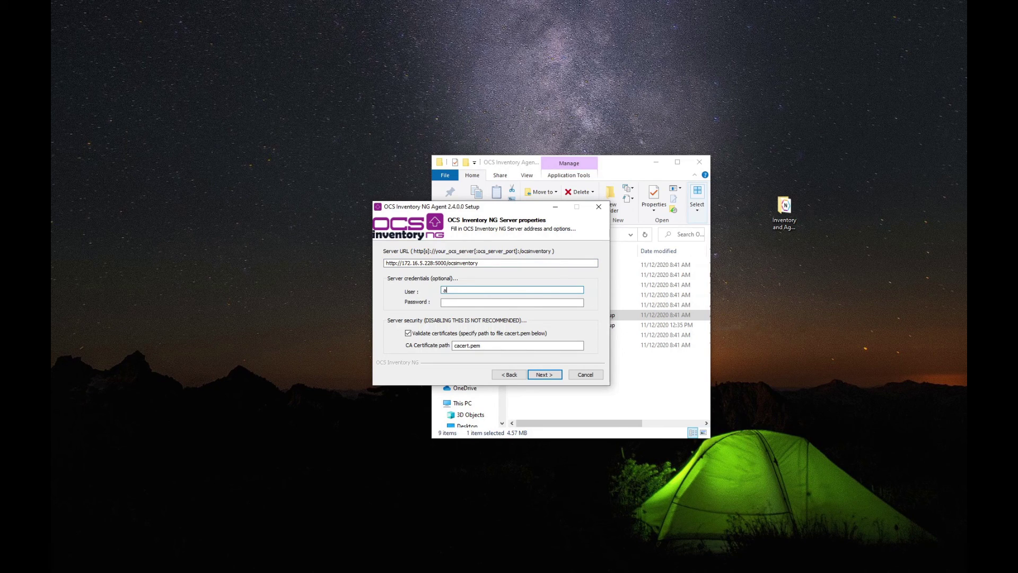
key(Tab)
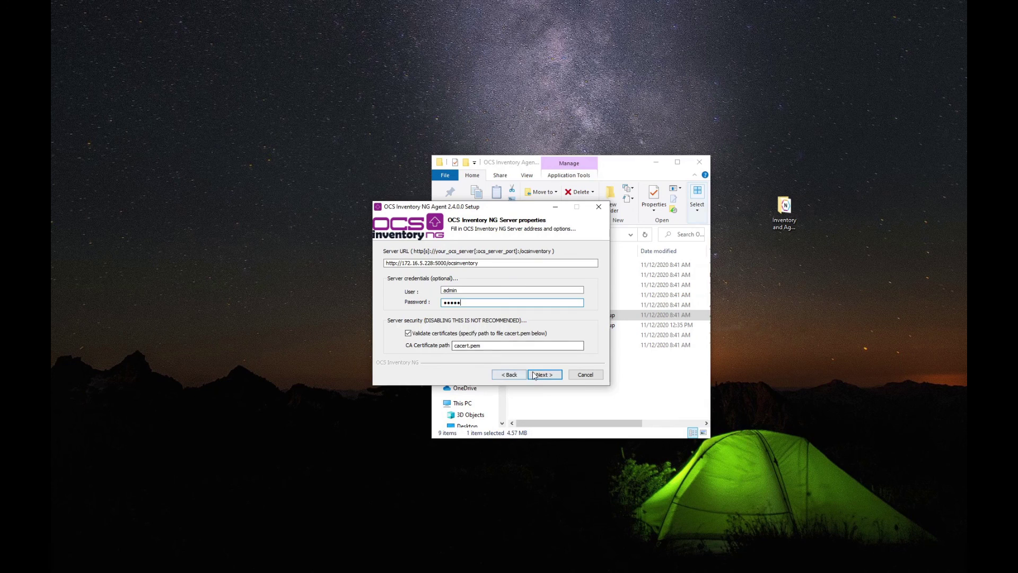
click(537, 375)
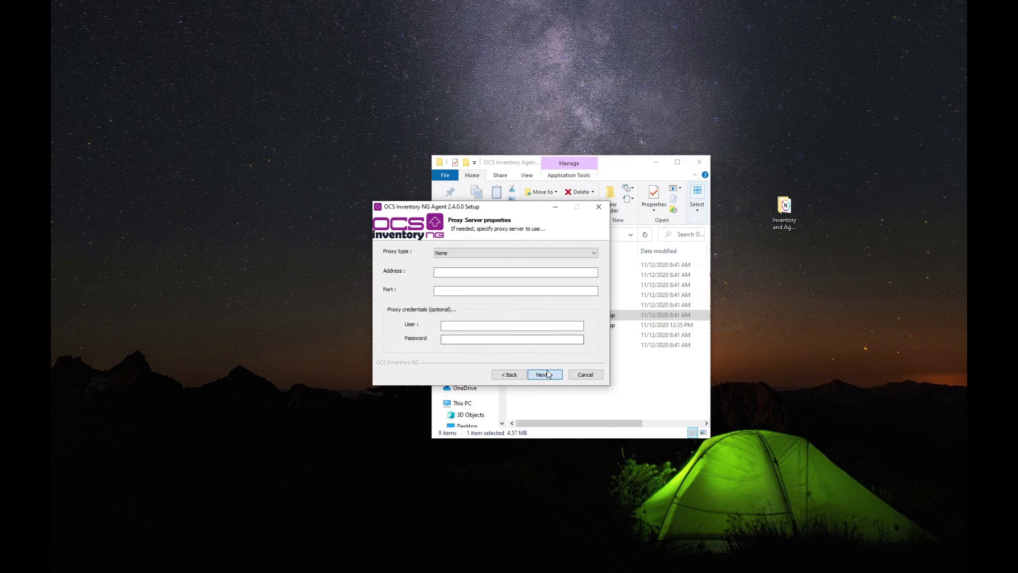
- Skip the proxy, keep C:\Program Files (x86)\OCS Inventory Agent as destination, and install
click(542, 375)
click(546, 375)
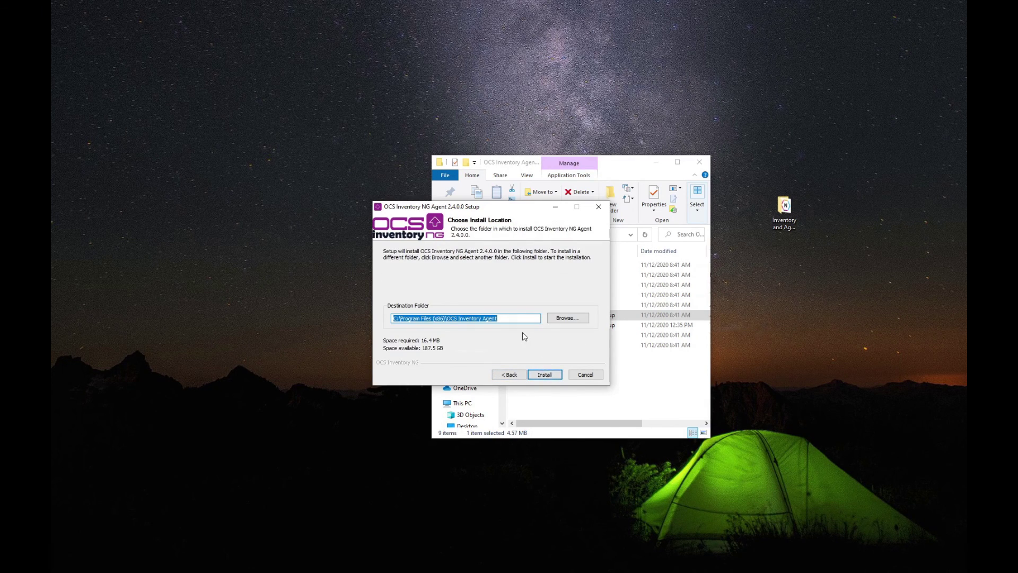
click(513, 320)
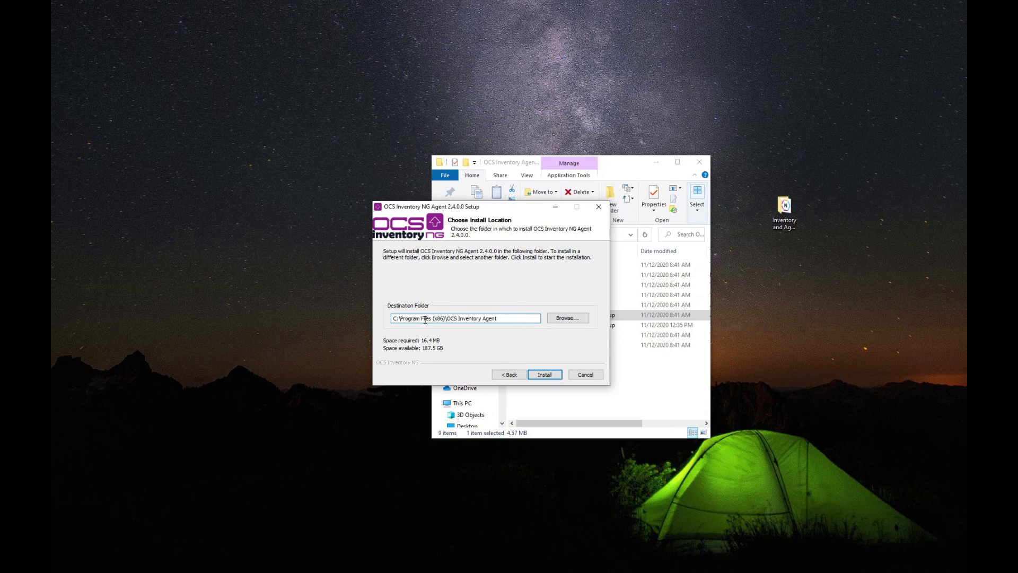
drag(425, 318, 565, 322)
click(518, 318)
drag(513, 318, 392, 318)
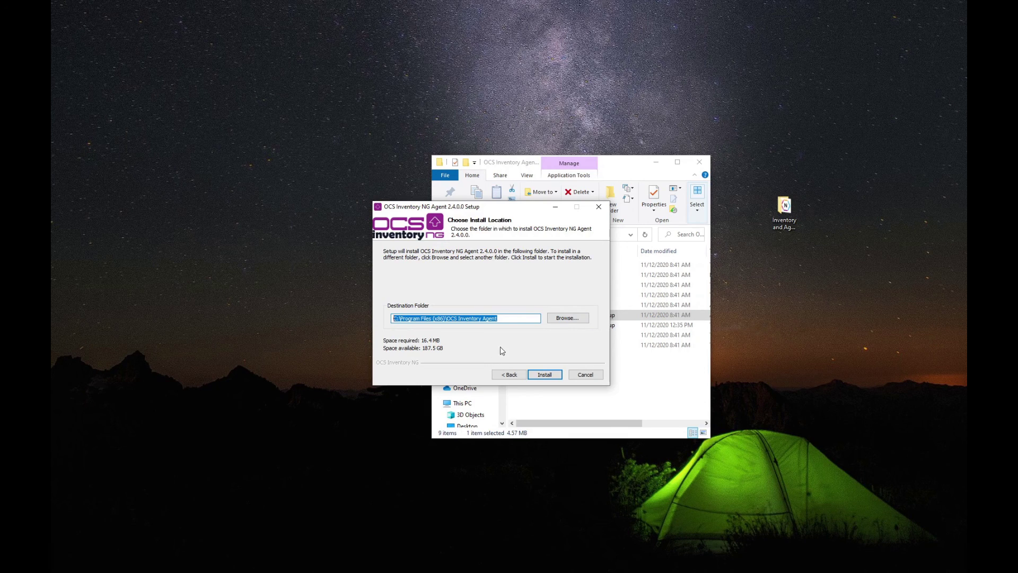
click(512, 318)
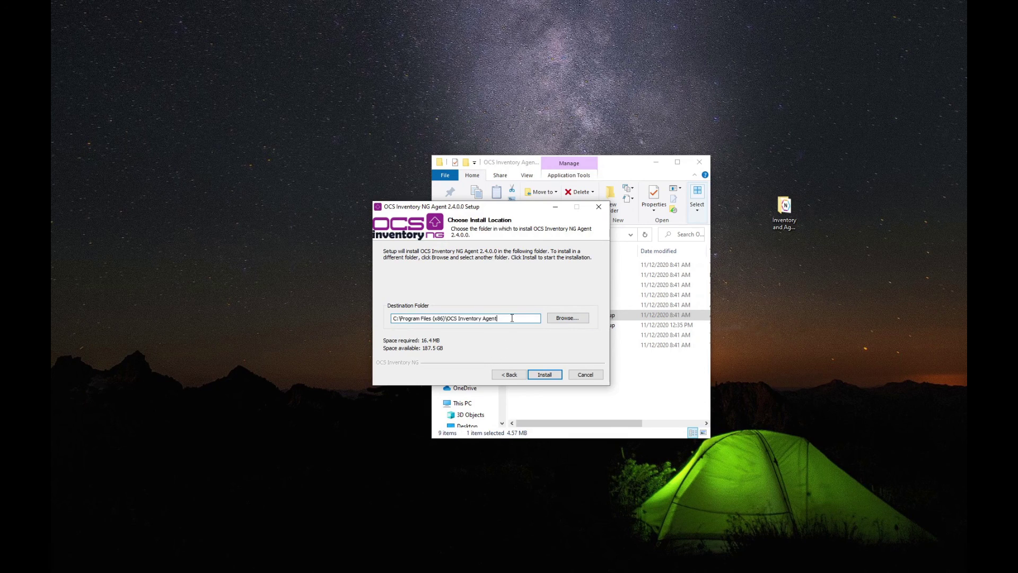
click(545, 374)
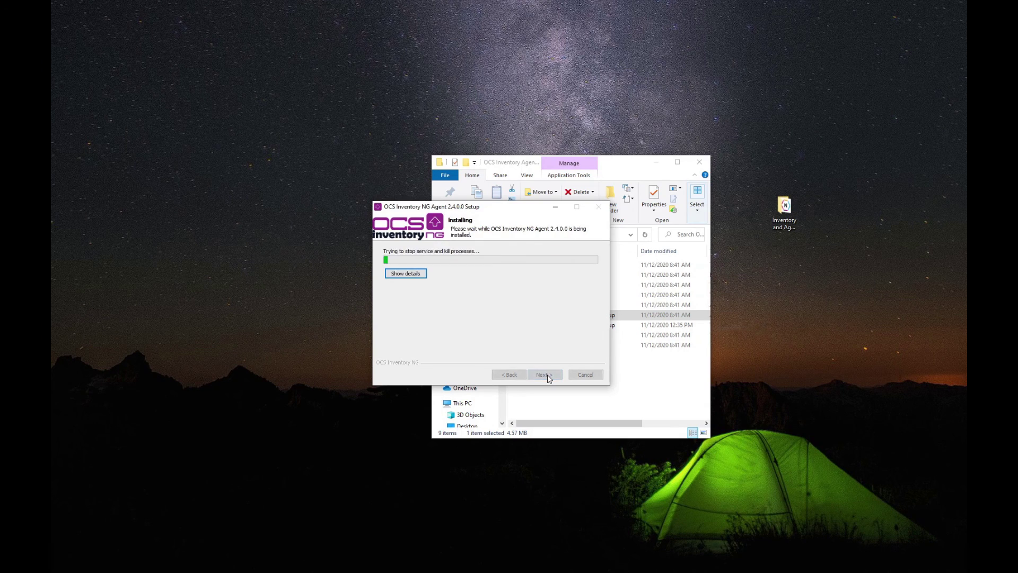